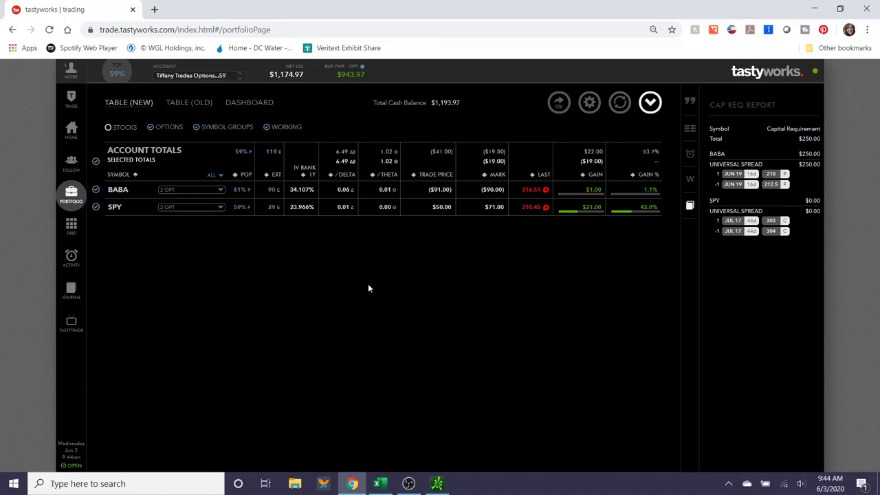
# Expand the BABA '2 OPT' row to reveal its JUN 19 212.5 and 210 put legs
pyautogui.click(196, 192)
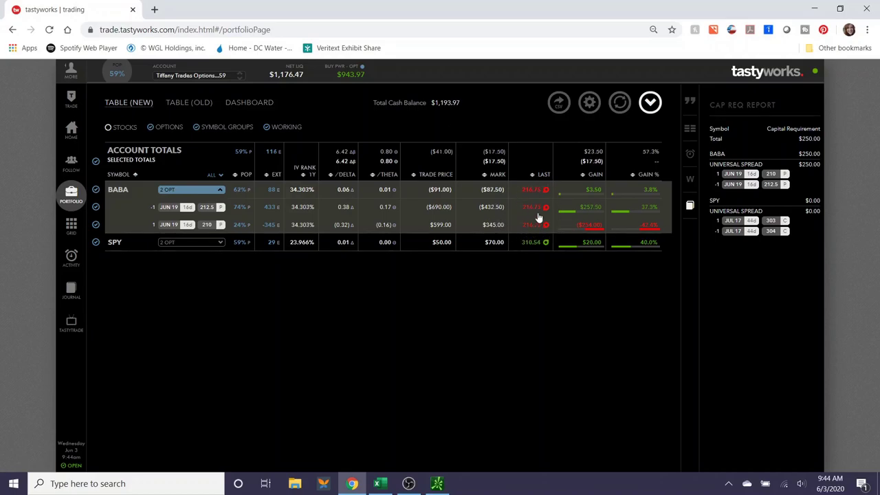
# Collapse the BABA put legs so the position shows as one row again
pyautogui.click(206, 191)
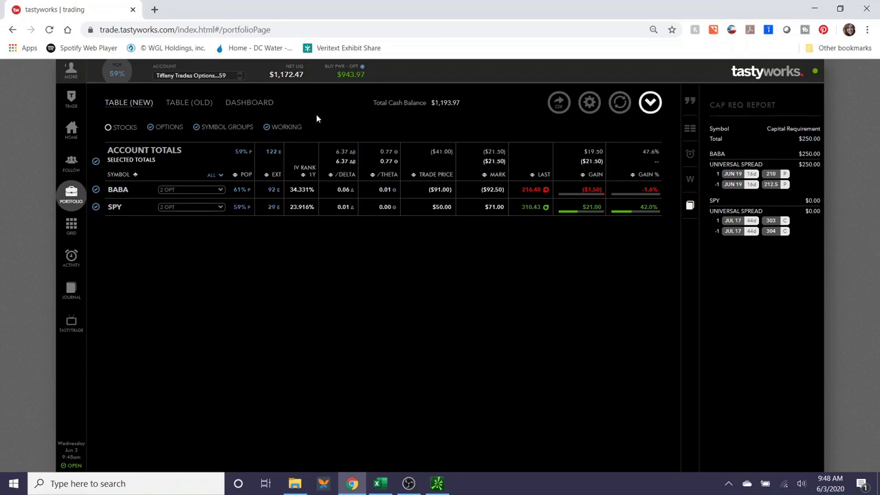
# Expand BABA and select both its 212.5 and 210 put legs
pyautogui.click(201, 191)
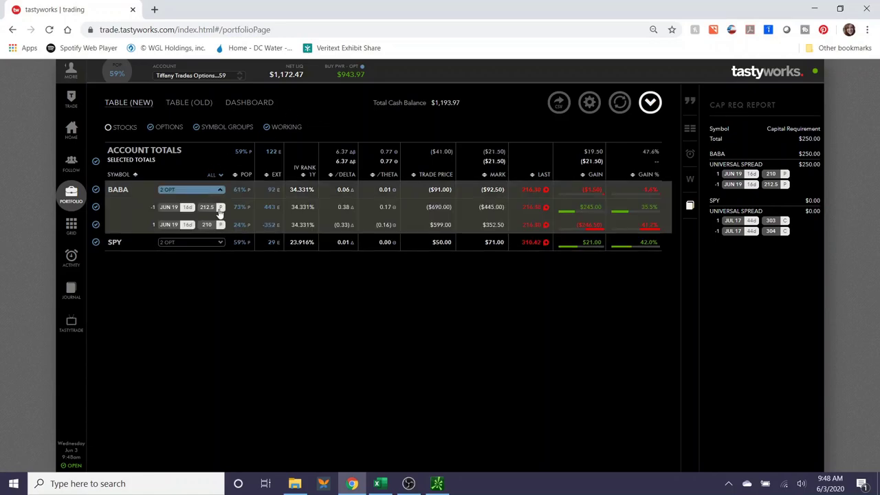
pyautogui.click(219, 212)
pyautogui.click(208, 228)
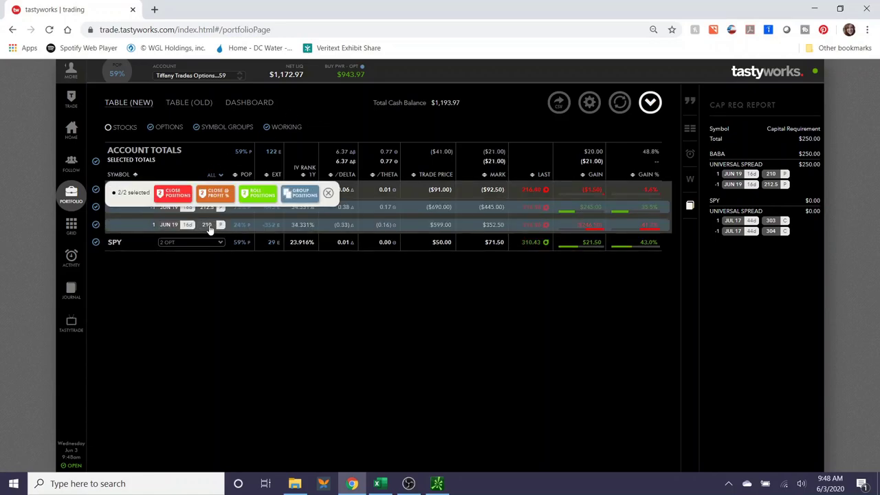
# Build a closing order for the BABA put vertical at a 0.89 limit and review it
pyautogui.click(167, 196)
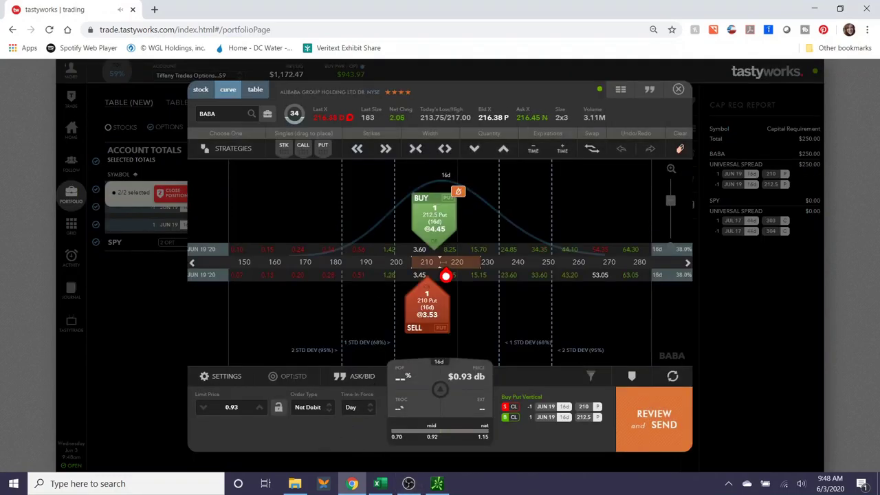
pyautogui.click(678, 89)
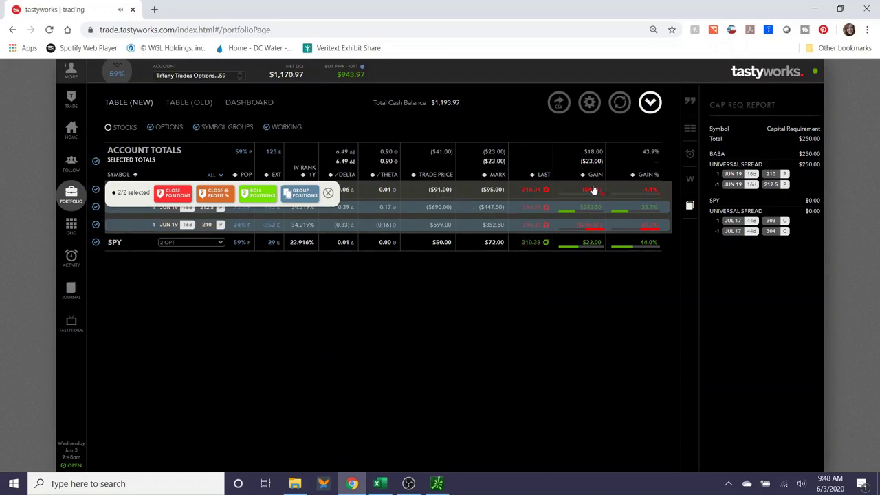
pyautogui.click(172, 198)
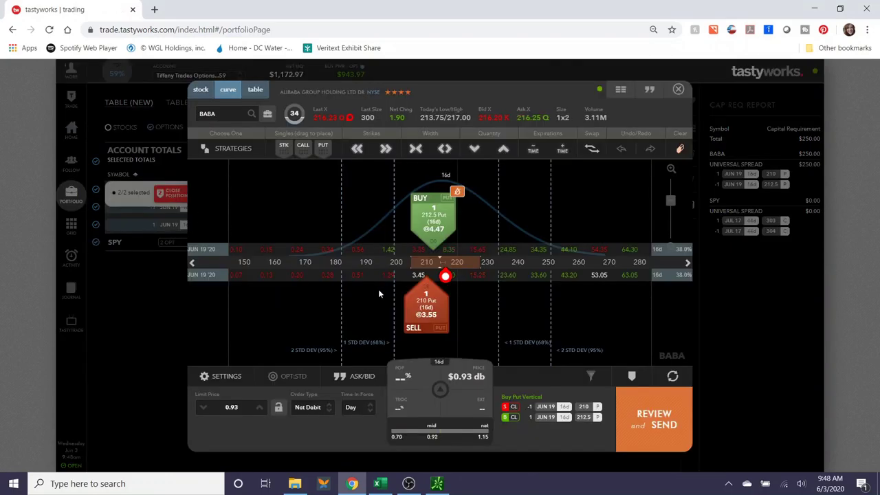
pyautogui.click(203, 407)
pyautogui.click(203, 407)
pyautogui.click(203, 407)
pyautogui.click(203, 408)
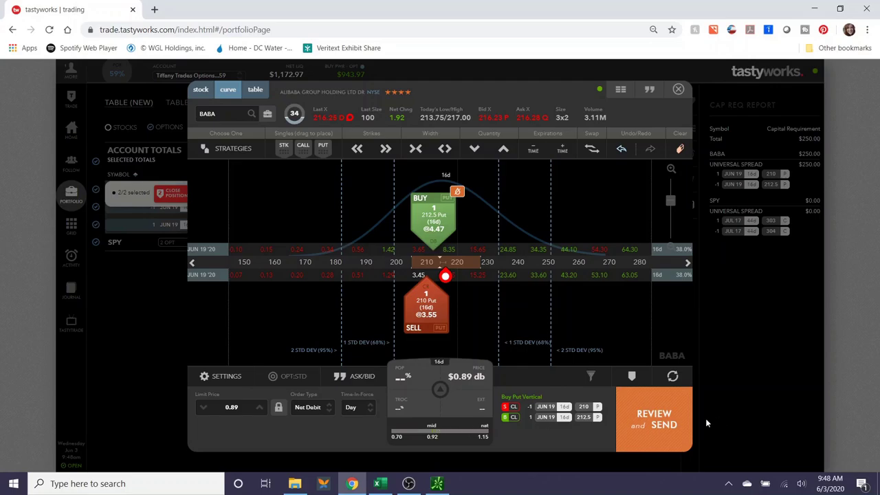
pyautogui.click(667, 418)
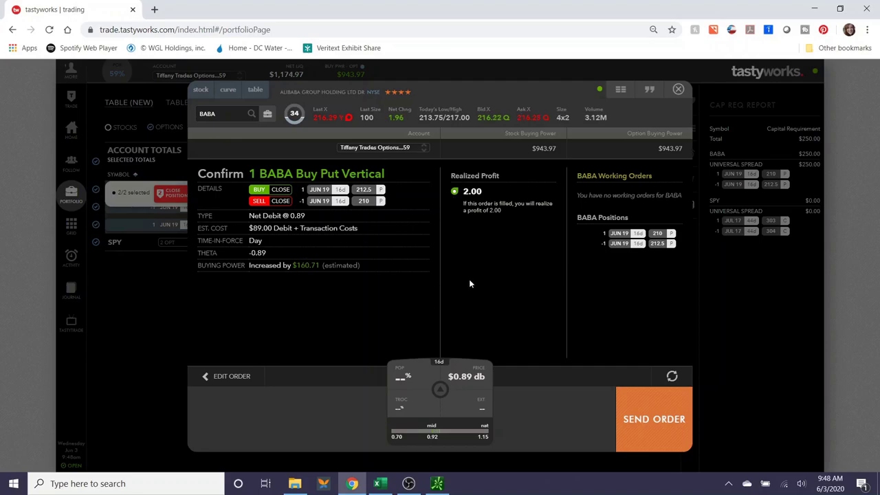
# Send the BABA closing order and confirm its 0.89 fill in Activity's History tab
pyautogui.click(627, 402)
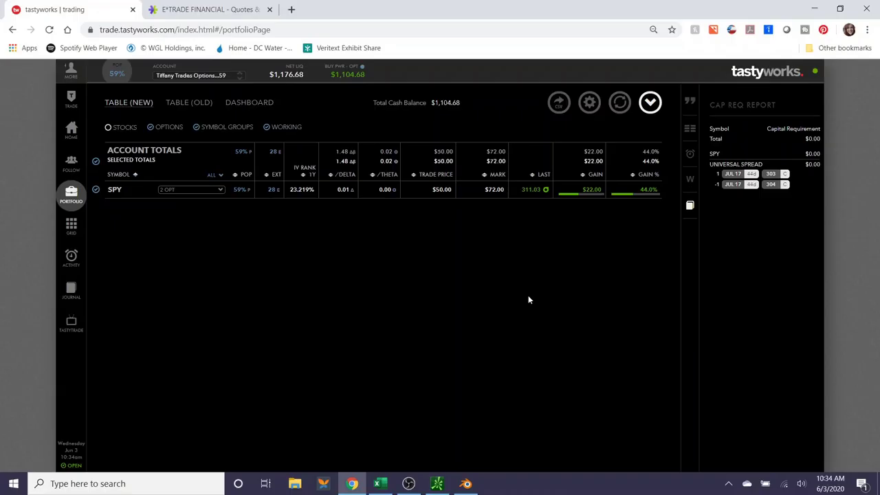
pyautogui.click(70, 260)
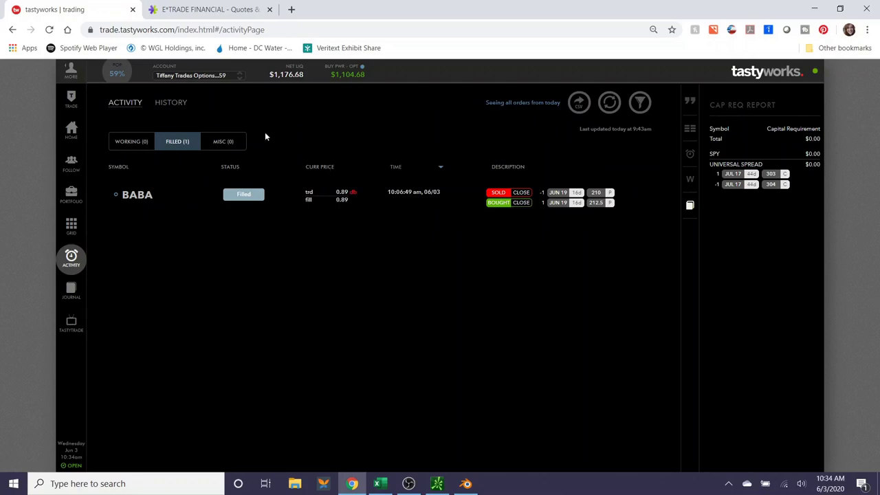
pyautogui.click(180, 109)
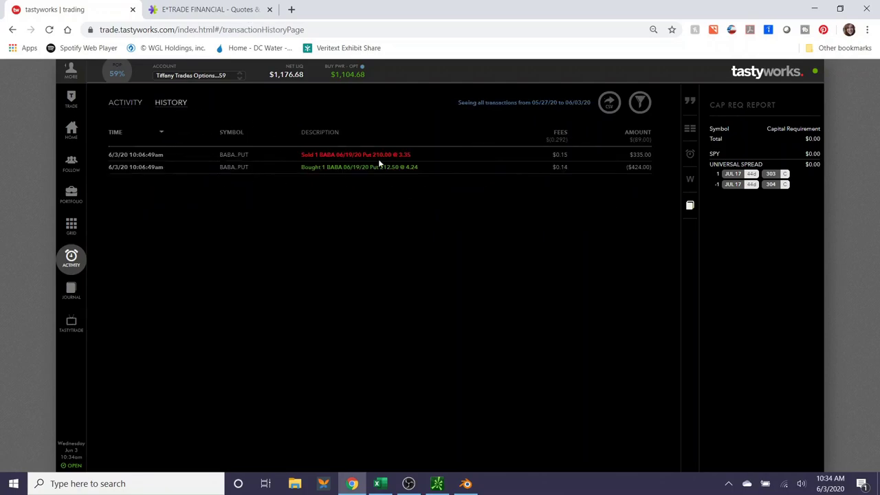
# Log the -89.29 BABA loss in Excel cells D109 and Z101, then return to the tastyworks portfolio
pyautogui.click(380, 485)
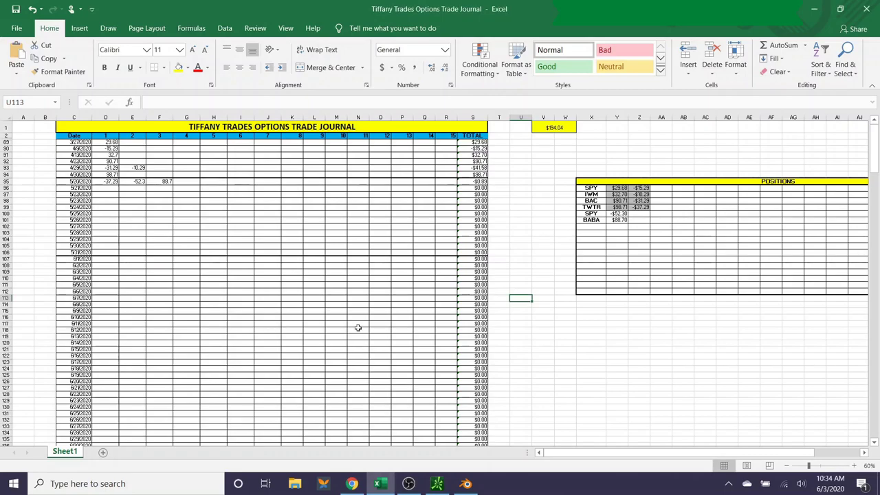
pyautogui.click(106, 265)
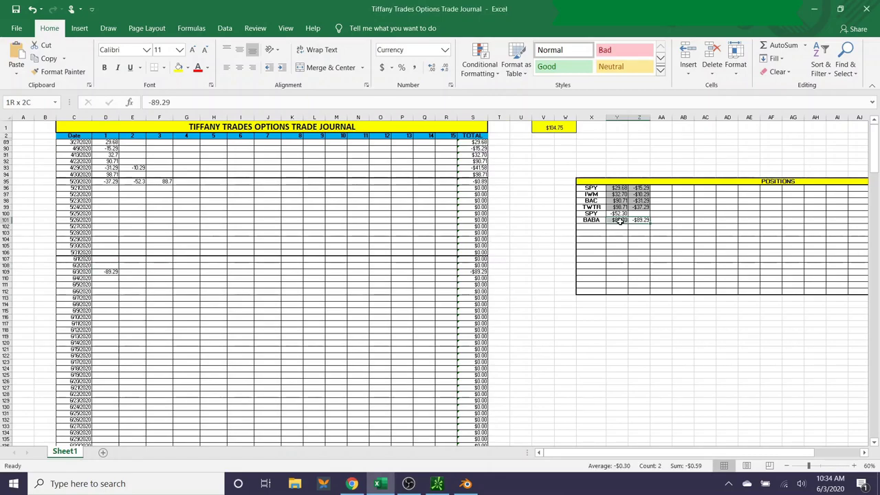
pyautogui.moveTo(617, 220)
pyautogui.mouseDown()
pyautogui.moveTo(591, 220)
pyautogui.moveTo(617, 220)
pyautogui.mouseUp()
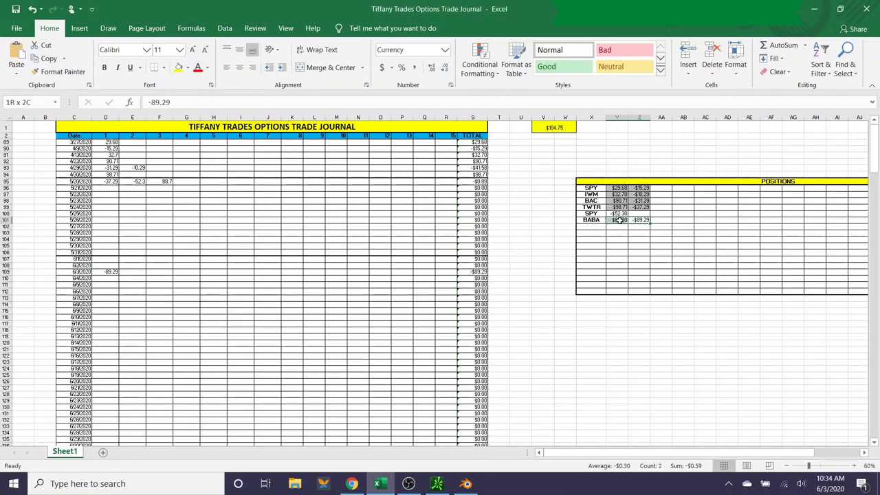
pyautogui.click(351, 483)
pyautogui.click(72, 197)
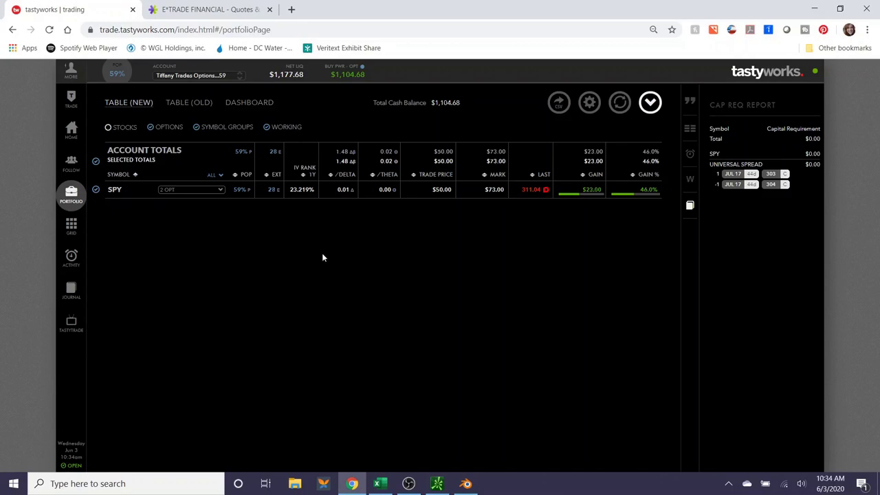
# Show the High Options Volume grid sorted by IV Rank and open a trade ticket
pyautogui.click(70, 232)
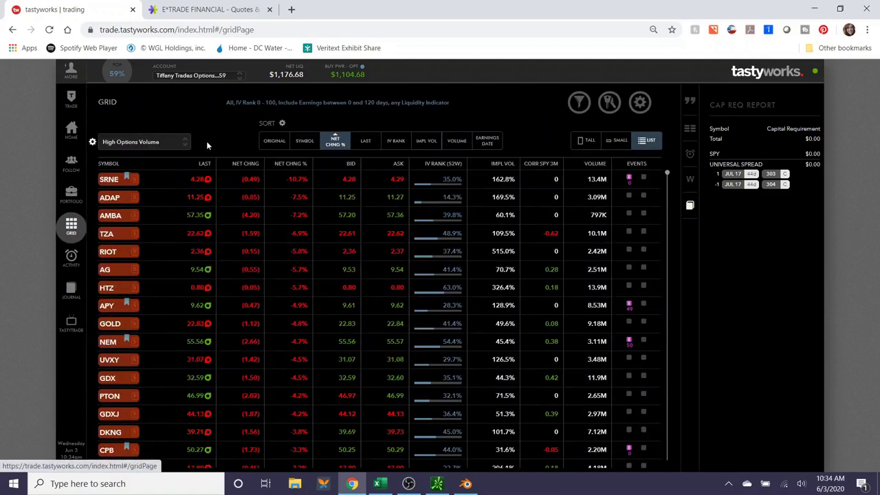
pyautogui.click(397, 142)
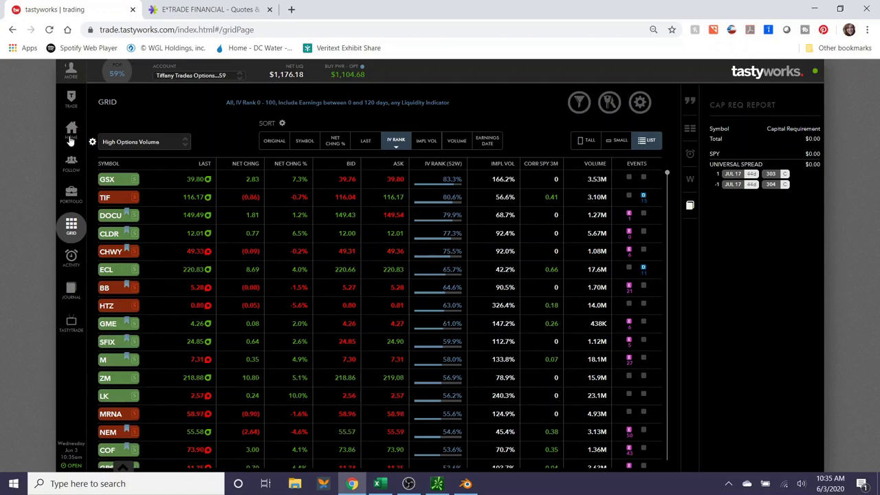
pyautogui.click(70, 99)
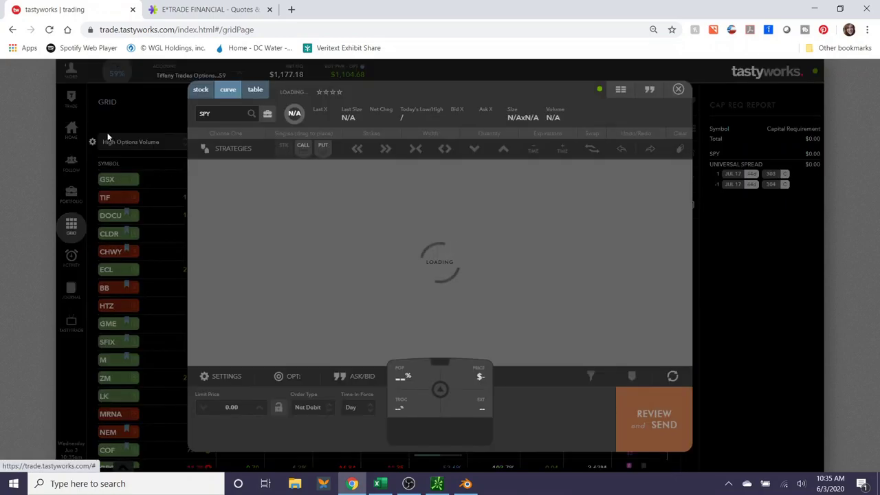
# Change the trade ticket's symbol from SPY to AAPL
pyautogui.click(215, 112)
pyautogui.write('AAPL')
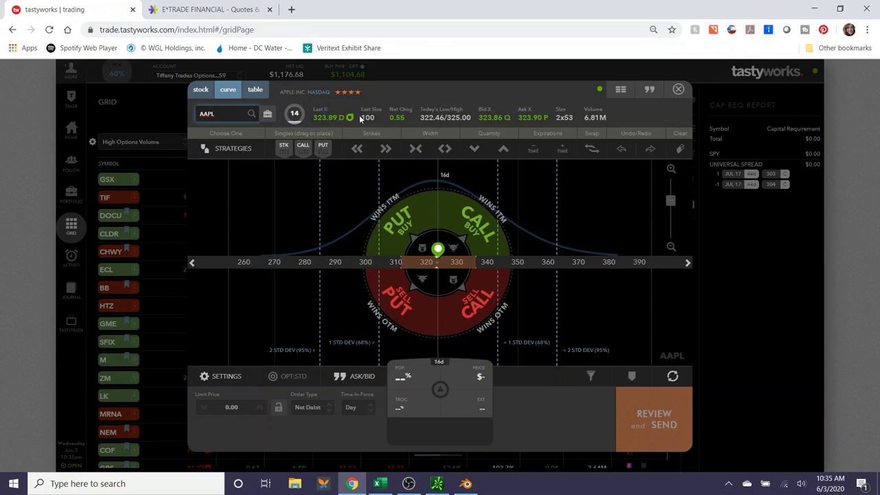
# Check AAPL's E*TRADE price chart at 1Y then 9M, then return to tastyworks
pyautogui.click(206, 10)
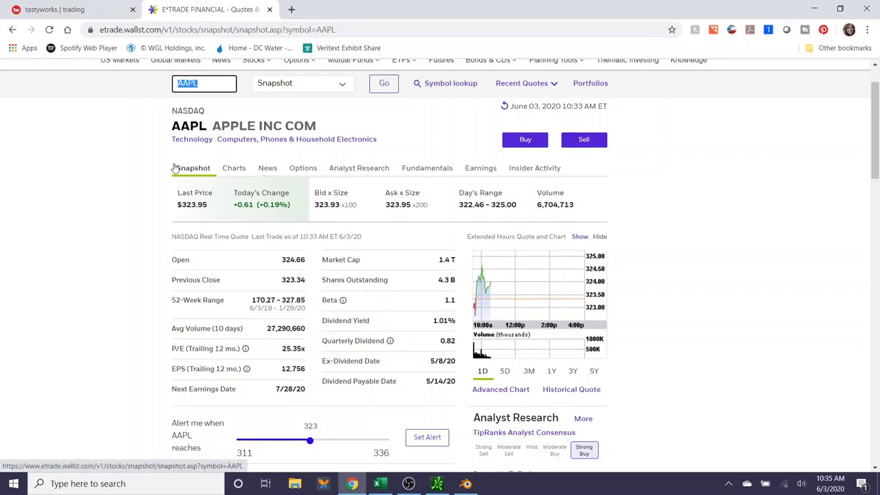
pyautogui.click(233, 169)
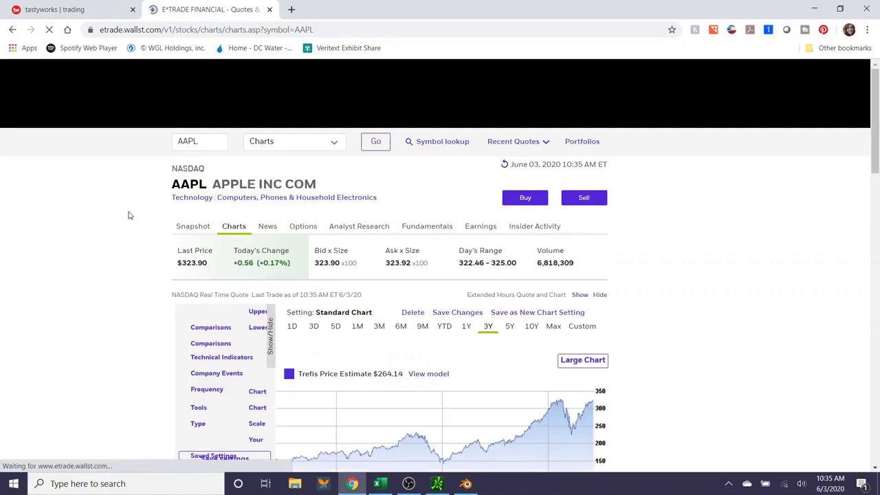
pyautogui.scroll(-2, 127, 216)
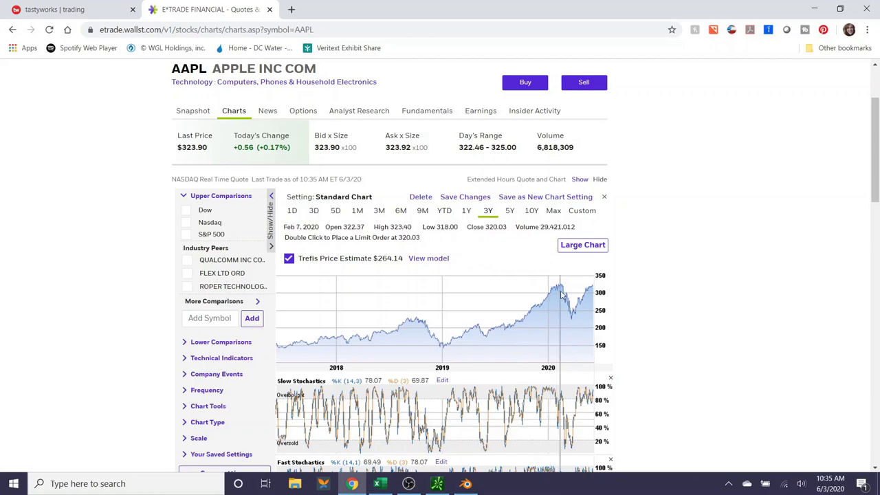
pyautogui.click(466, 212)
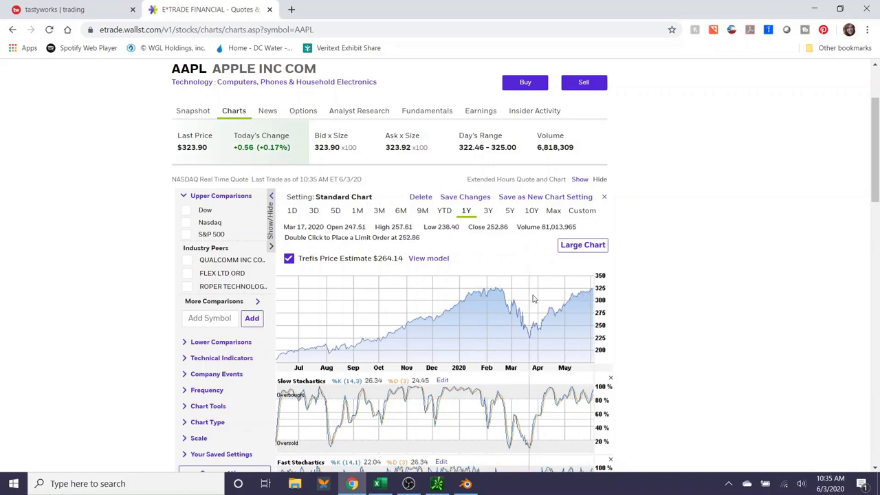
pyautogui.click(422, 211)
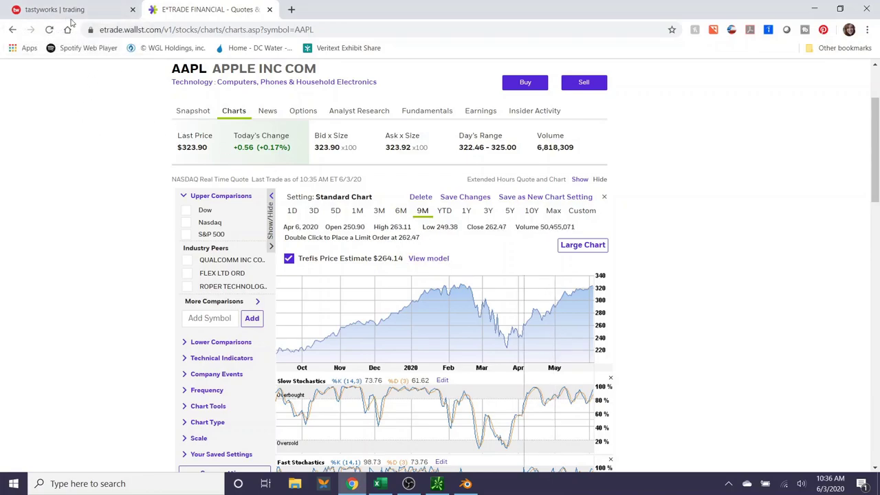
pyautogui.click(69, 16)
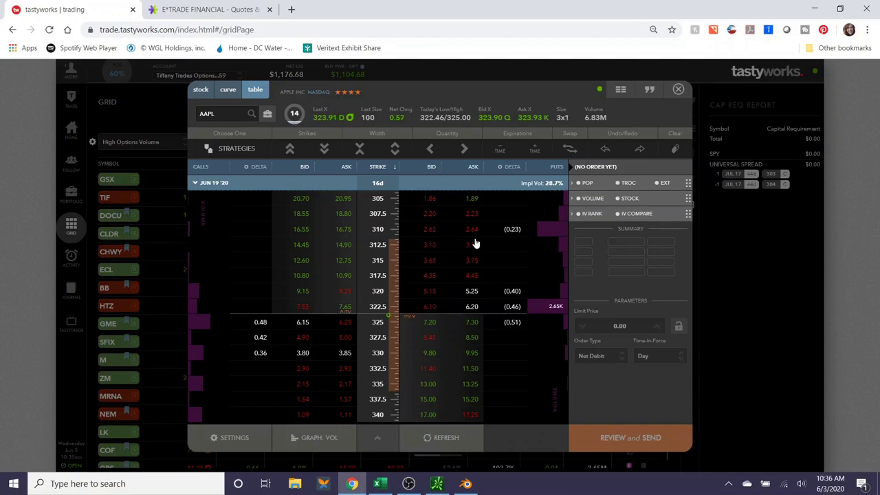
# Set the AAPL chain to the JUL 10 '20 W expiration, undoing a brief switch to JUL 17
pyautogui.click(204, 183)
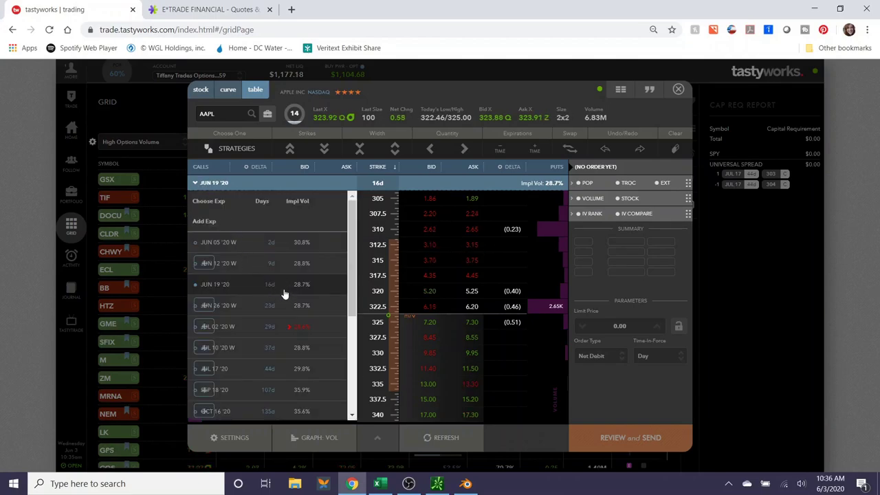
pyautogui.click(210, 348)
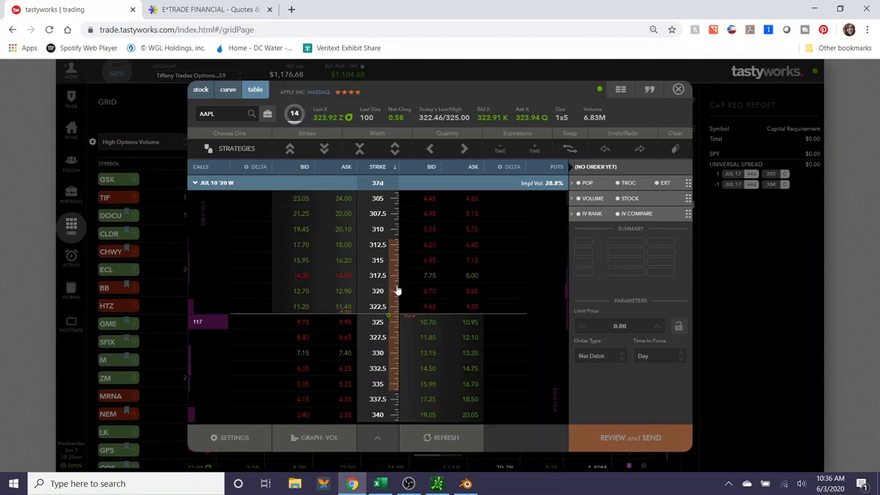
pyautogui.click(211, 189)
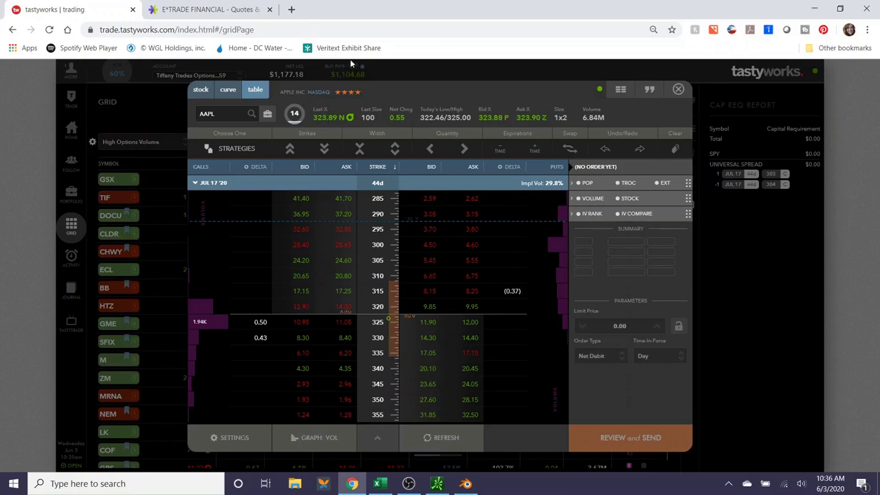
pyautogui.click(222, 182)
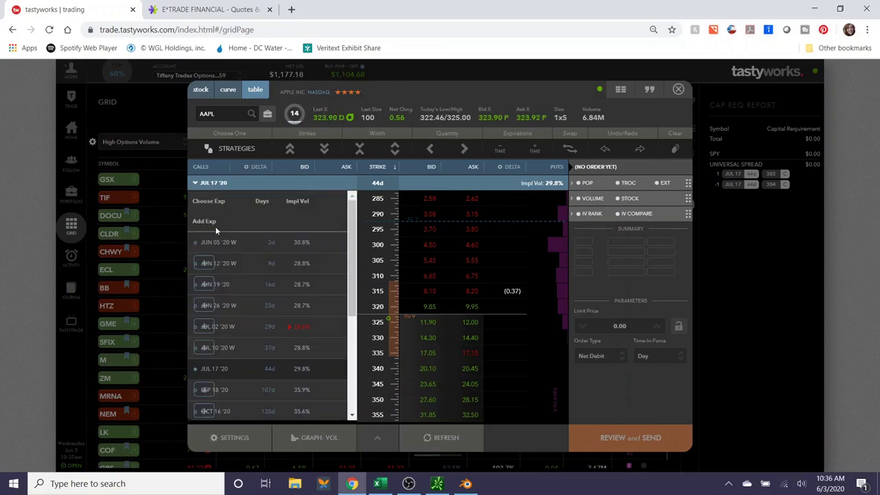
pyautogui.click(205, 347)
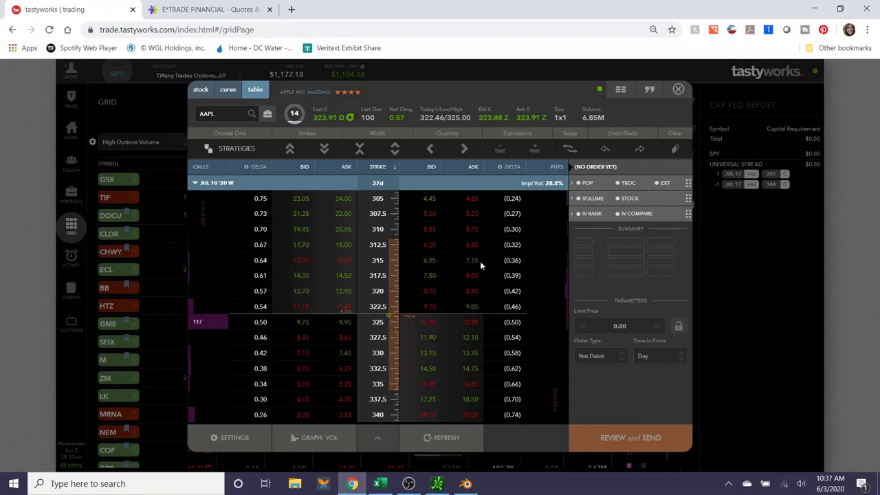
# Stage the condor legs: sell 317.5 put, buy 315 put, sell 335 call, buy 337.5 call
pyautogui.click(420, 275)
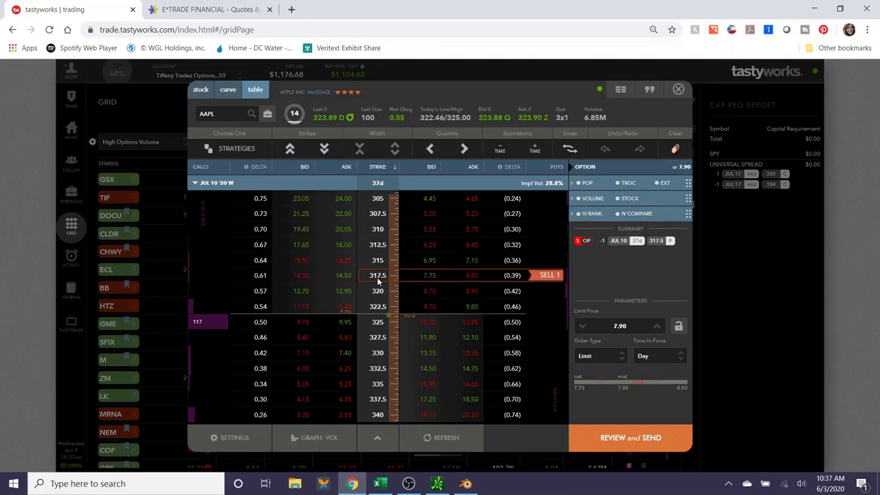
pyautogui.click(472, 261)
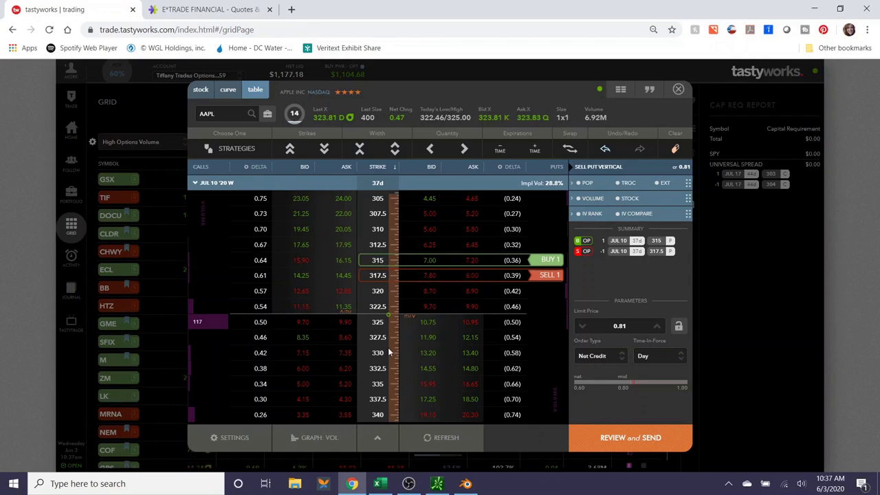
pyautogui.click(300, 385)
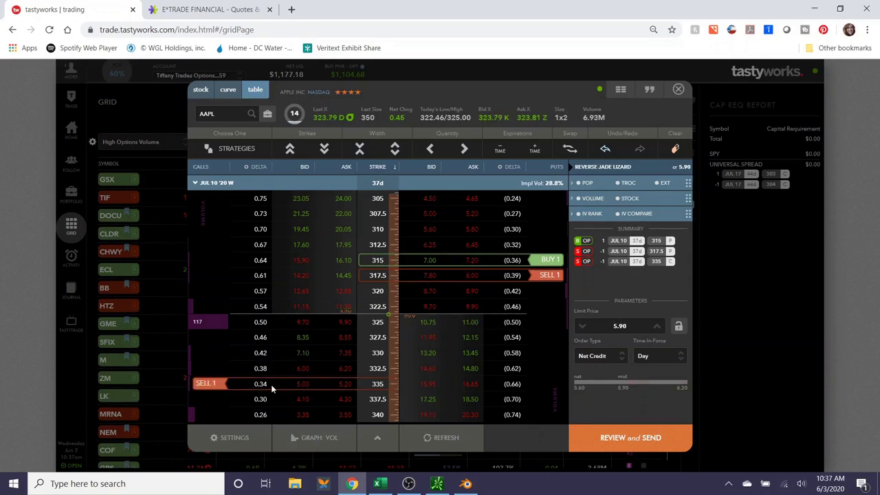
pyautogui.click(347, 405)
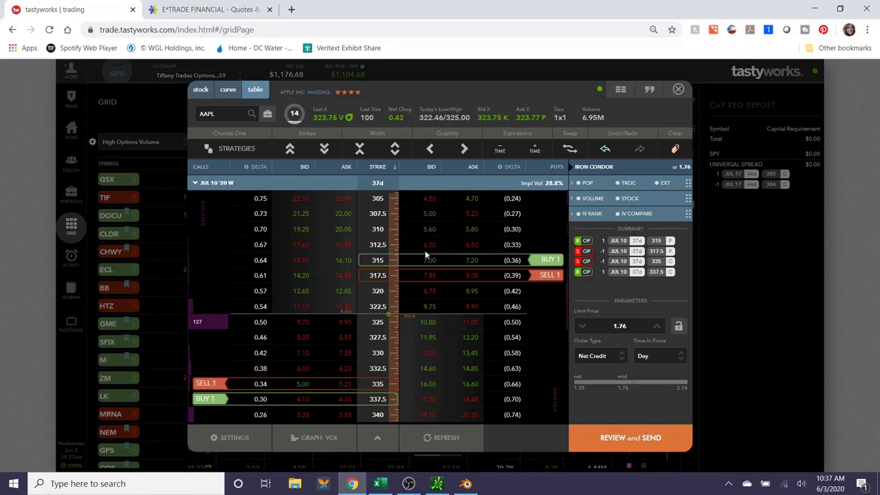
# Fix the mis-set long put wing by removing and re-adding it, reaching 1.71 net credit
pyautogui.click(543, 261)
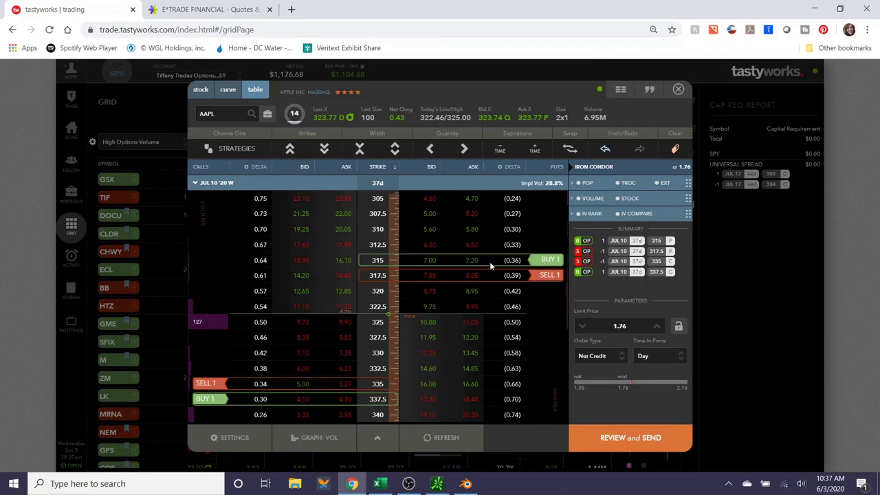
pyautogui.click(365, 265)
pyautogui.click(376, 261)
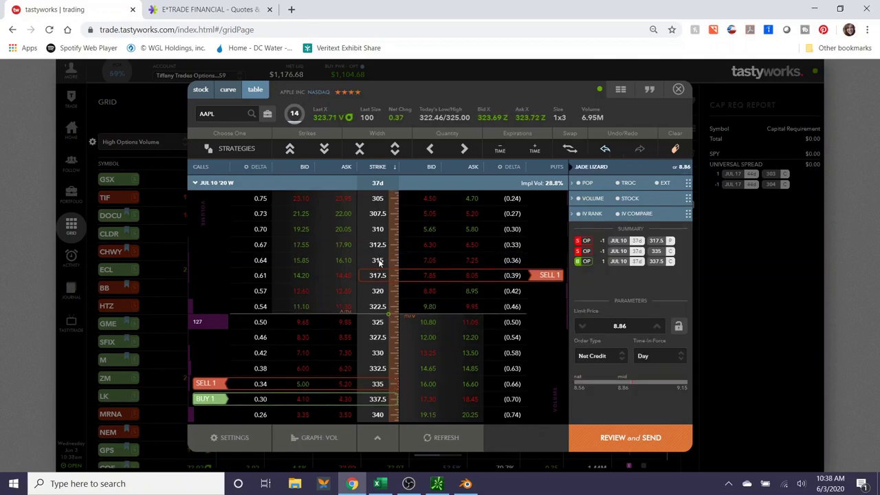
pyautogui.click(472, 246)
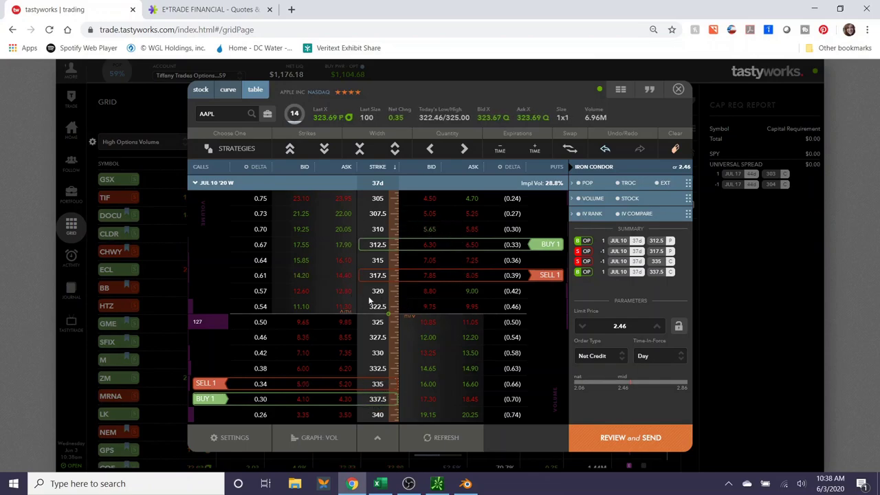
pyautogui.scroll(-1, 385, 217)
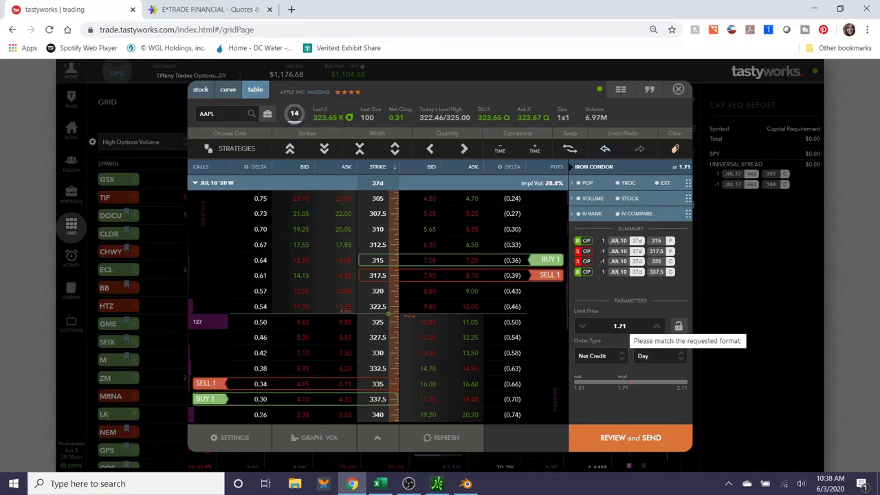
# Show the 1.68-credit iron condor on the zoomed strike curve, then switch to E*TRADE
pyautogui.click(230, 91)
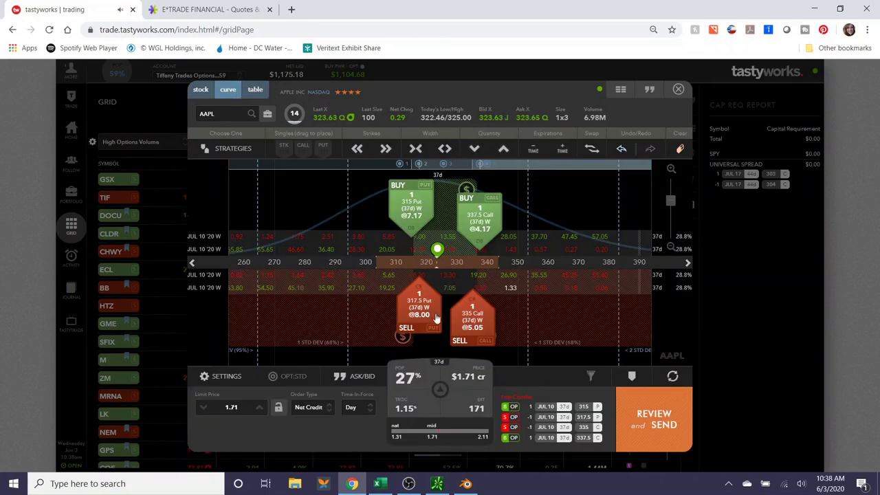
pyautogui.scroll(5, 415, 266)
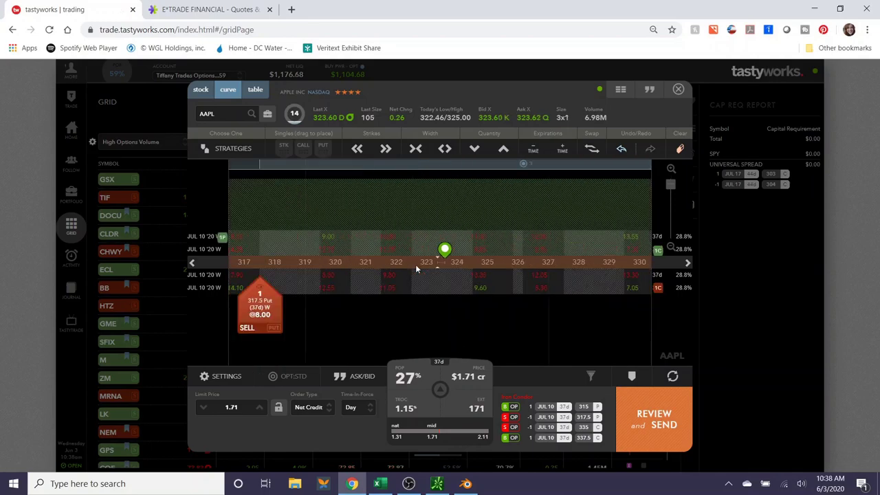
pyautogui.scroll(-5, 415, 264)
pyautogui.scroll(2, 403, 265)
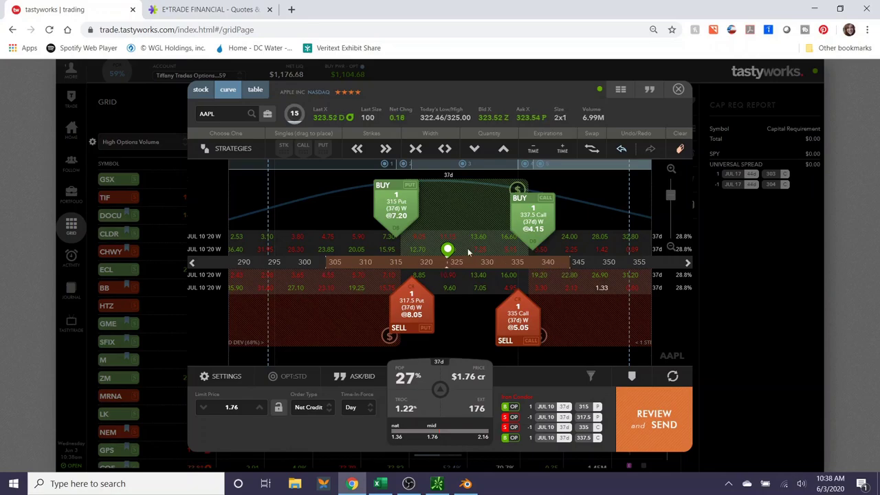
pyautogui.scroll(2, 468, 252)
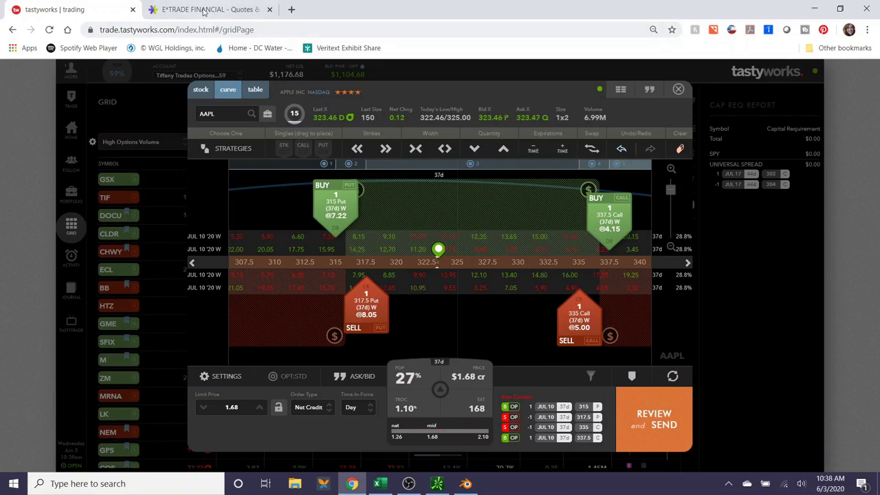
pyautogui.click(205, 10)
# Check AAPL's E*TRADE snapshot and 52-week range, then return to the tastyworks ticket
pyautogui.click(189, 112)
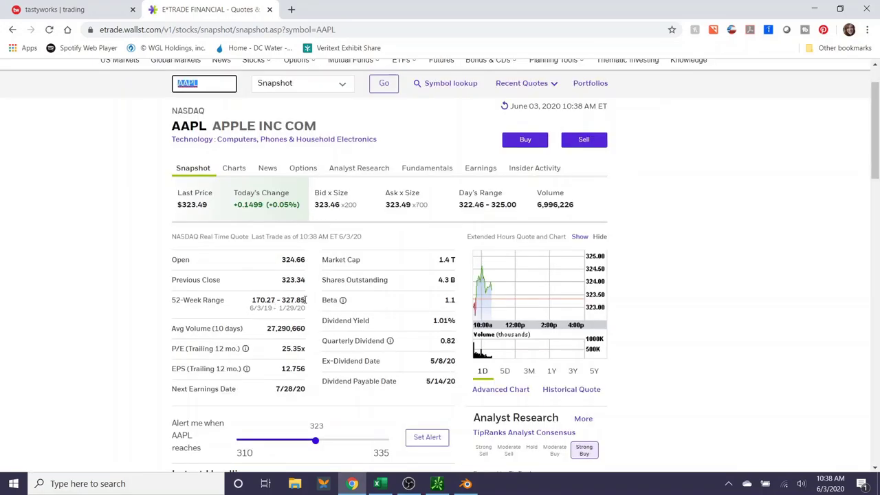
pyautogui.moveTo(299, 301)
pyautogui.mouseDown()
pyautogui.moveTo(171, 300)
pyautogui.moveTo(306, 308)
pyautogui.mouseUp()
pyautogui.click(299, 300)
pyautogui.click(90, 10)
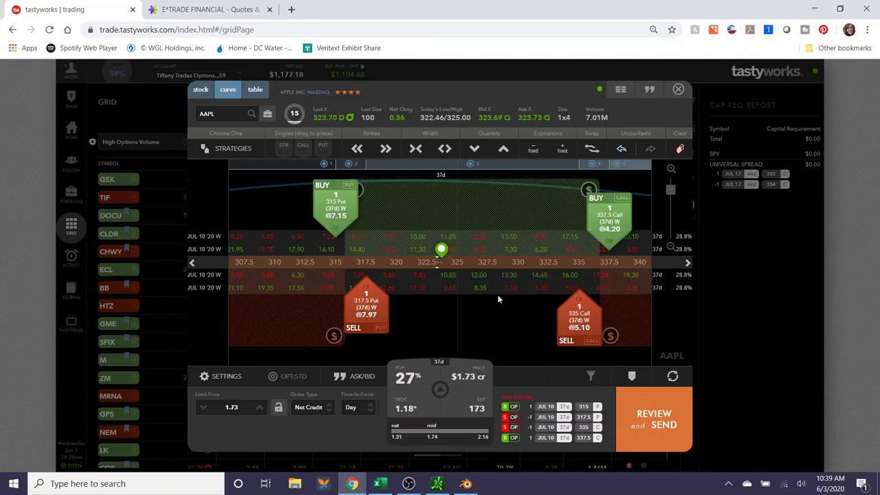
pyautogui.scroll(-2, 496, 293)
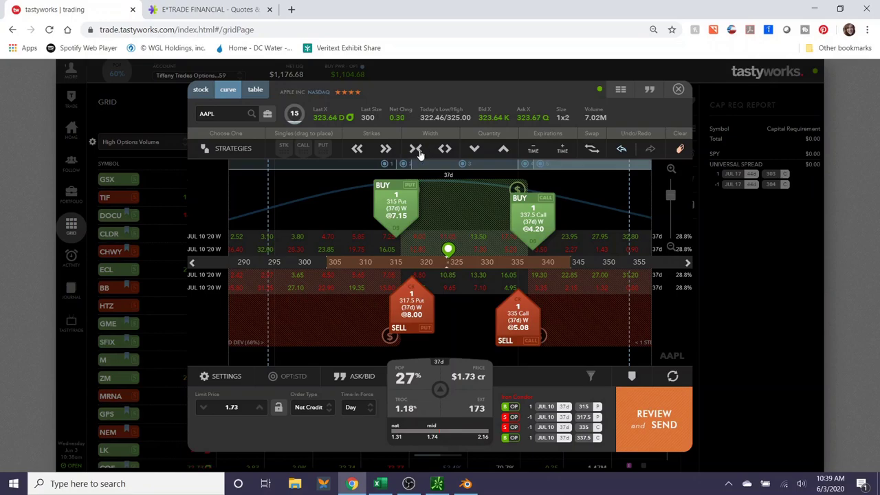
pyautogui.click(444, 150)
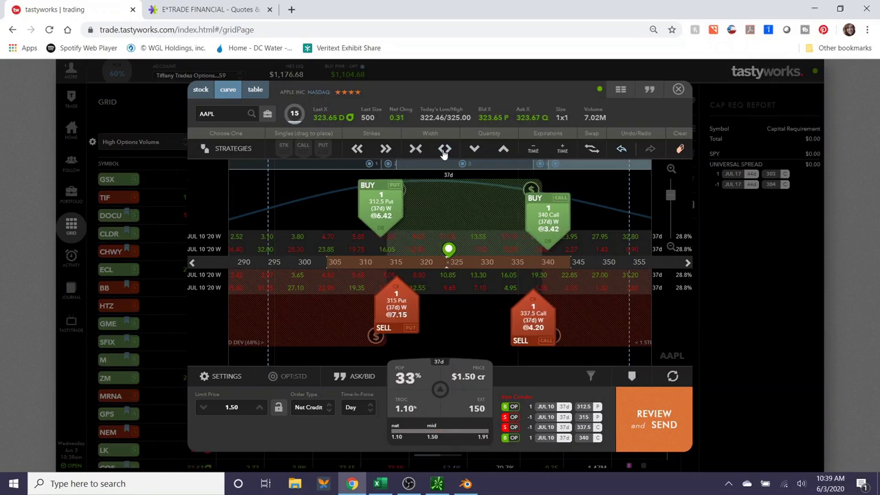
pyautogui.click(444, 150)
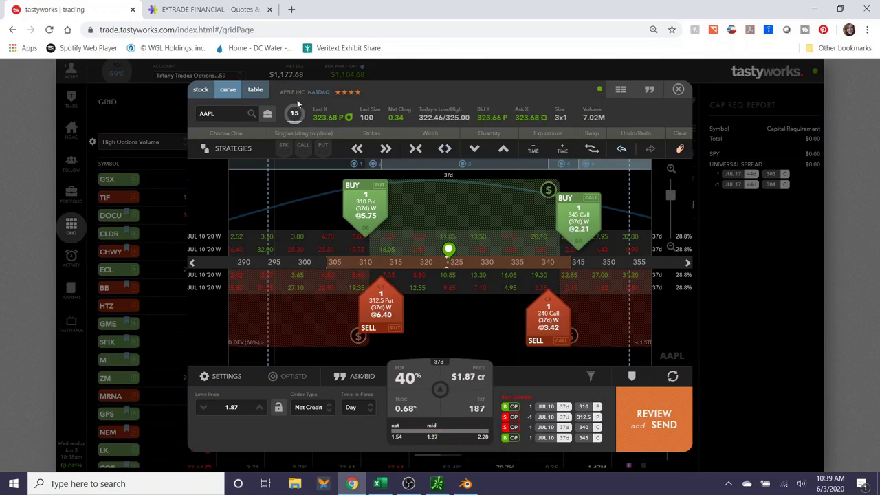
pyautogui.click(262, 94)
pyautogui.scroll(-2, 366, 317)
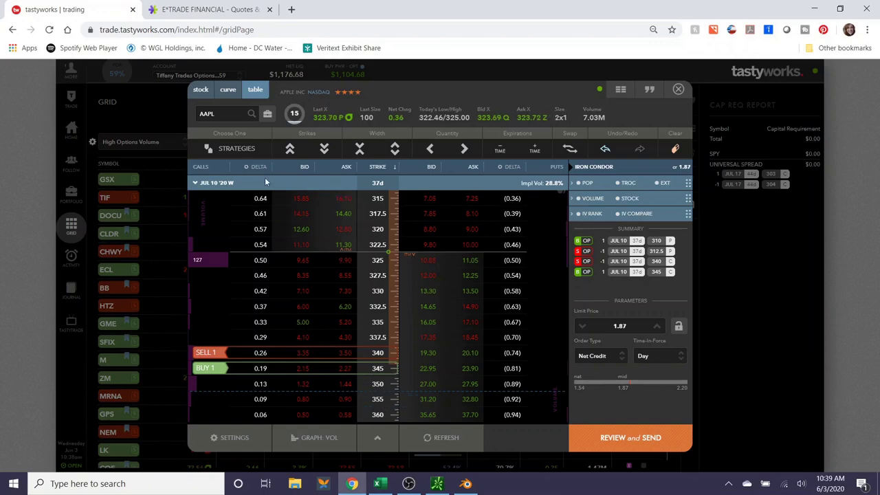
pyautogui.click(227, 90)
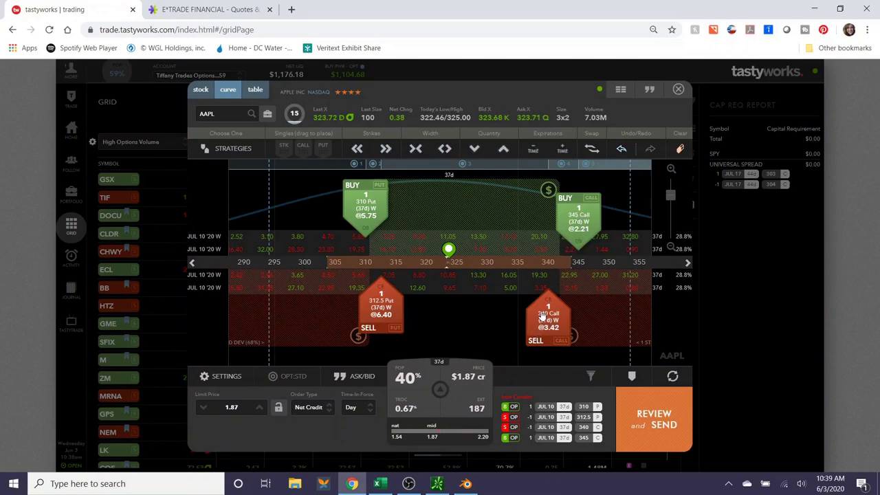
pyautogui.moveTo(543, 317); pyautogui.dragTo(525, 317)
pyautogui.moveTo(572, 233); pyautogui.dragTo(532, 247)
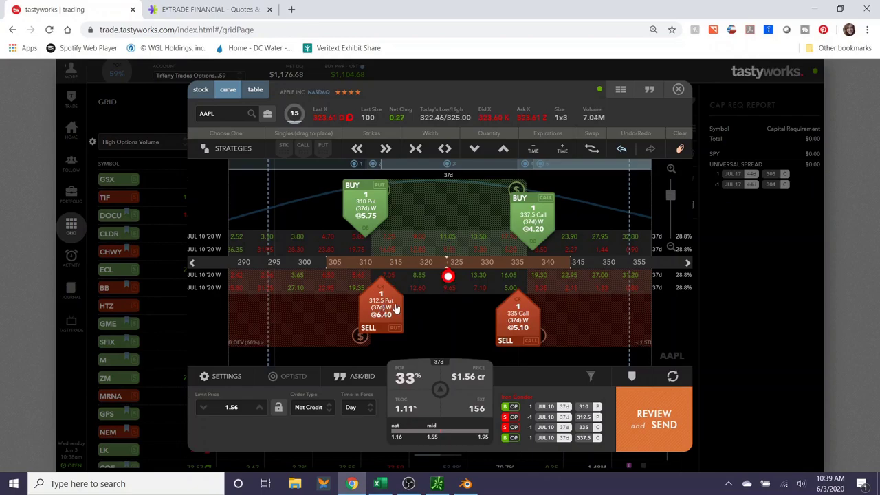
pyautogui.moveTo(396, 309); pyautogui.dragTo(426, 309)
pyautogui.moveTo(368, 222); pyautogui.dragTo(394, 224)
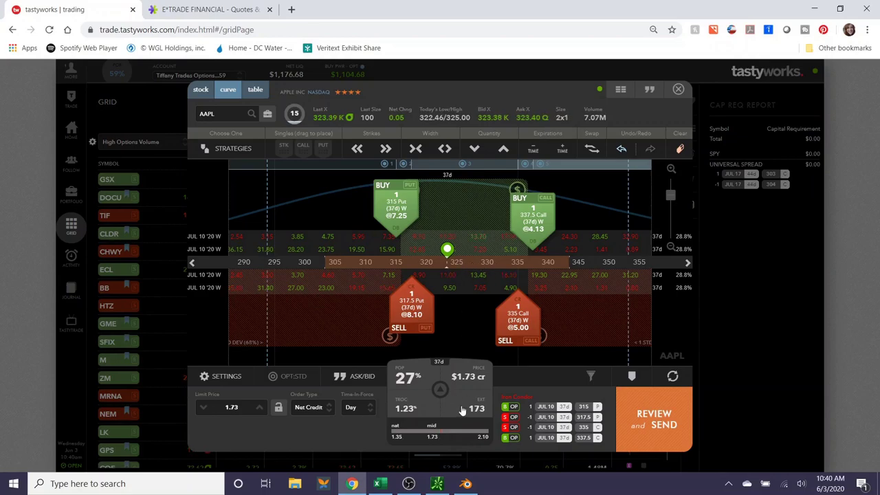
# Review the AAPL iron condor, edit it, and re-review it at a 1.70 net credit
pyautogui.click(654, 419)
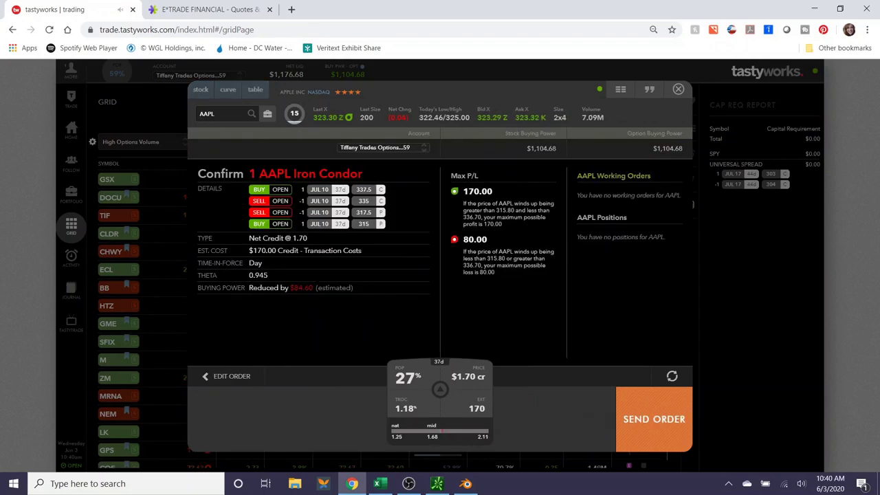
pyautogui.moveTo(310, 288); pyautogui.dragTo(289, 288)
pyautogui.click(313, 288)
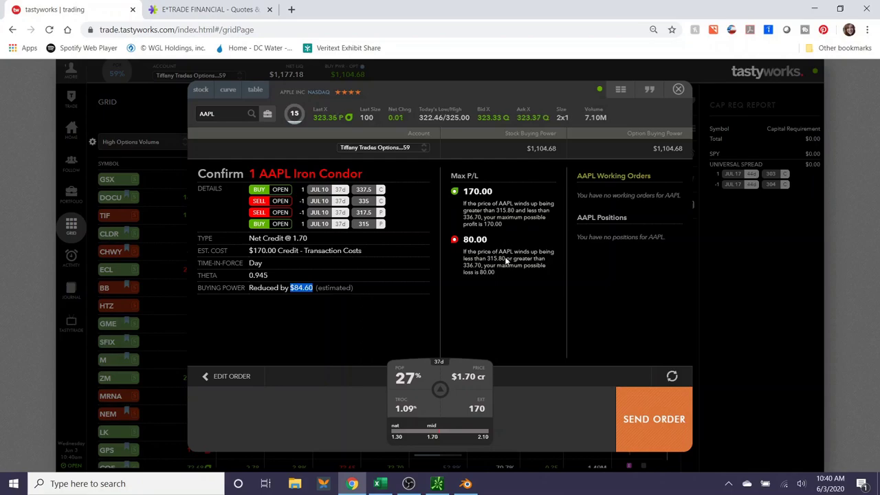
pyautogui.click(231, 376)
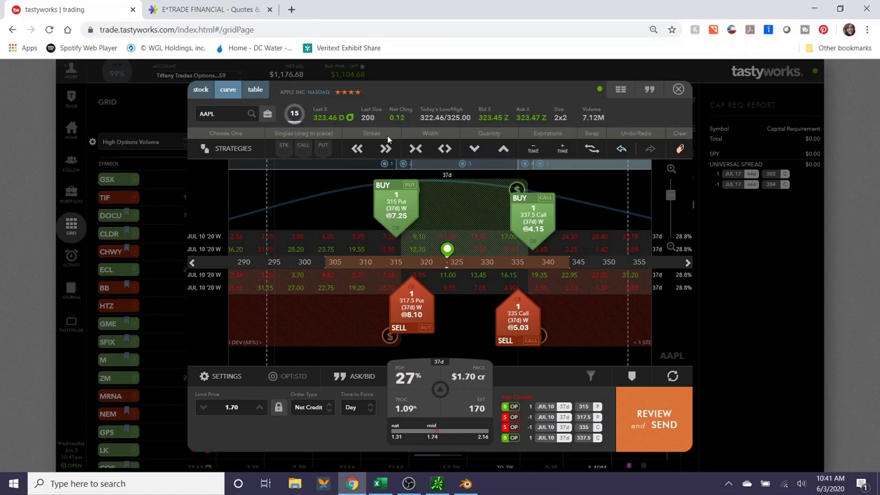
pyautogui.click(645, 417)
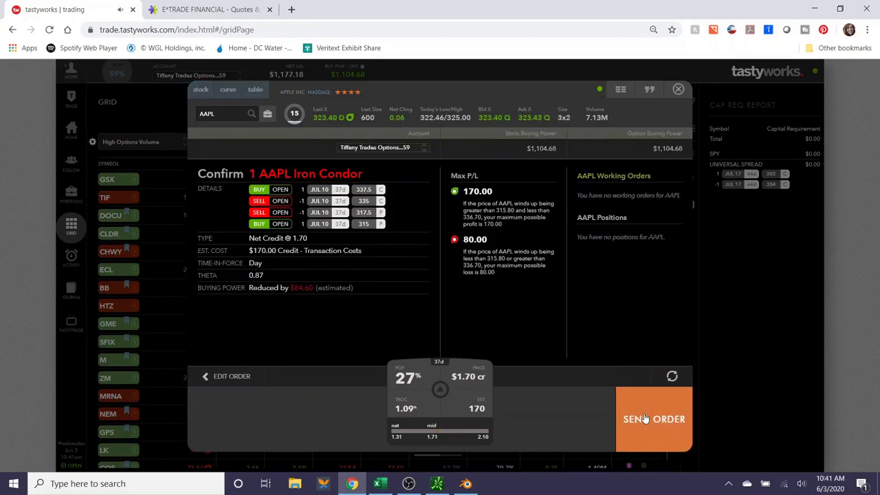
# Send the AAPL iron condor at 1.70 credit, then switch to E*TRADE's options chain
pyautogui.click(645, 417)
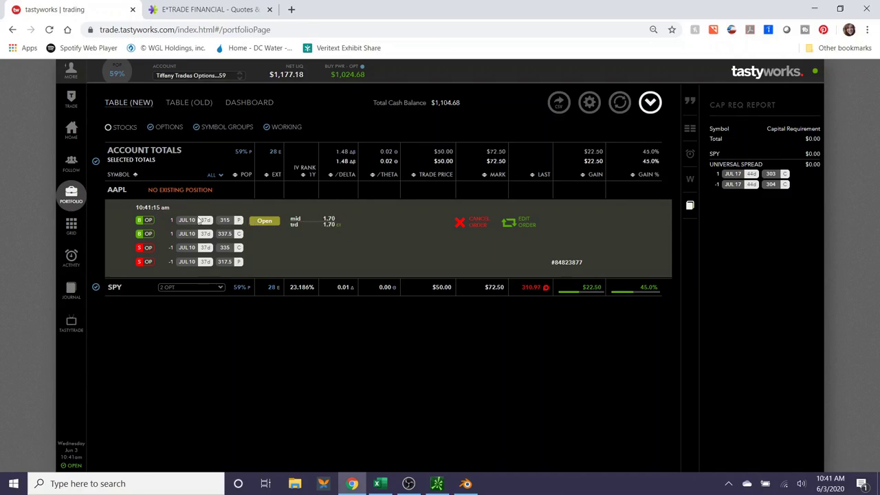
pyautogui.click(206, 9)
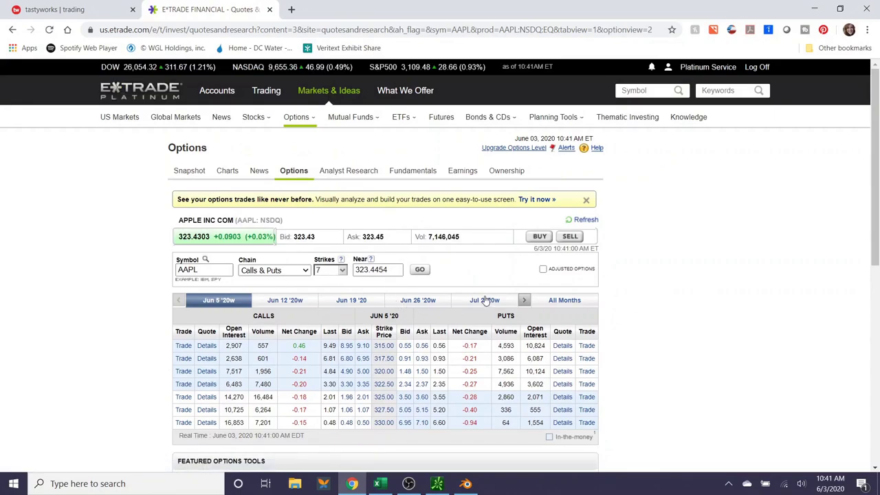
# Open the Jul 10 '20 AAPL chain, set Strikes to All, and scroll through it
pyautogui.click(526, 300)
pyautogui.click(494, 303)
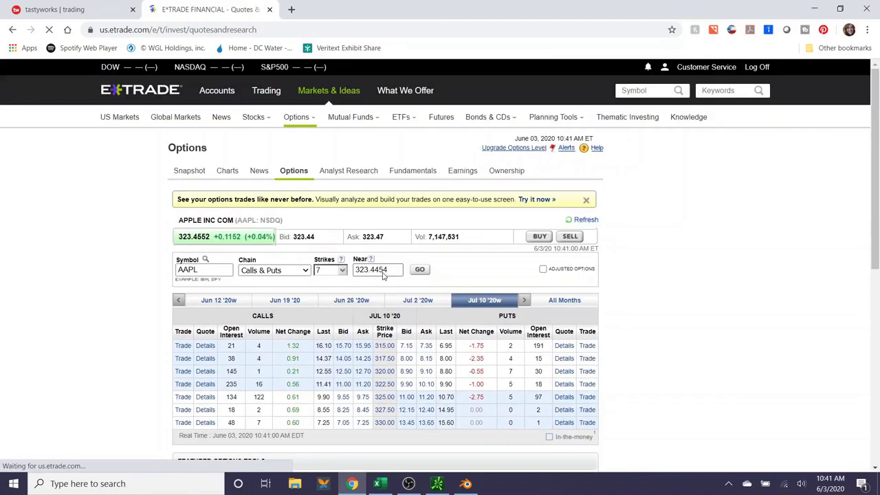
pyautogui.scroll(-1, 385, 262)
pyautogui.click(329, 213)
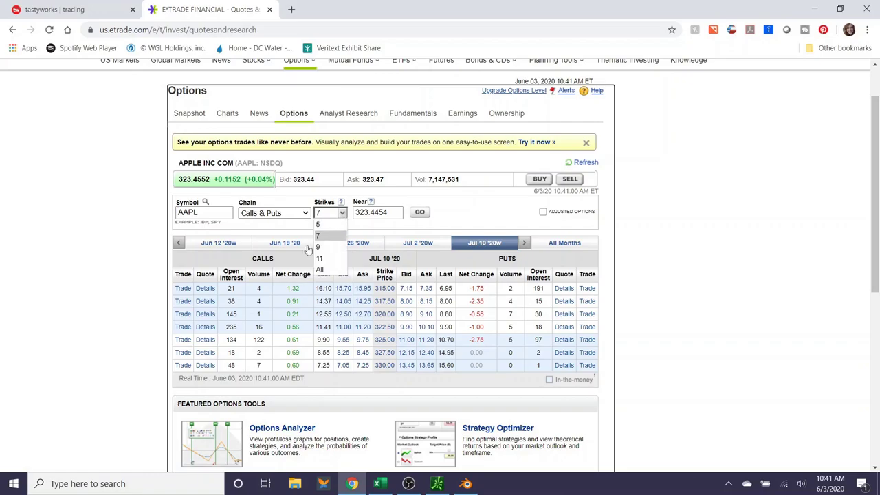
pyautogui.click(320, 269)
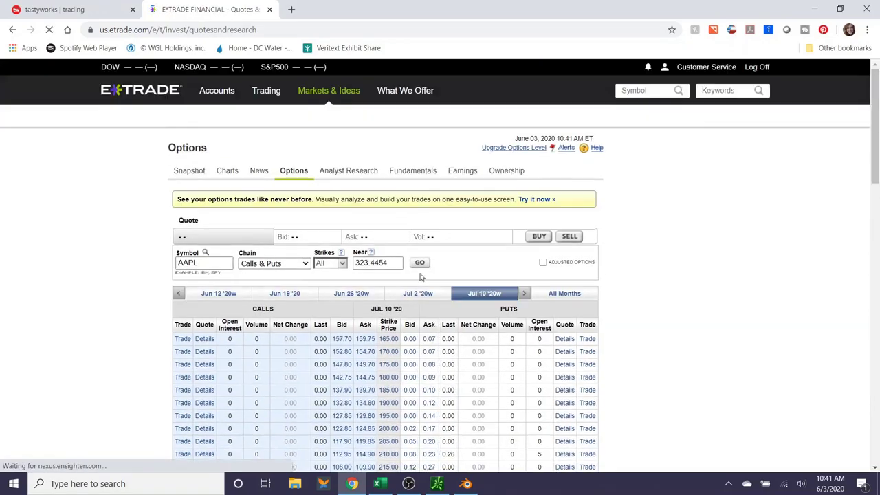
pyautogui.scroll(-7, 420, 277)
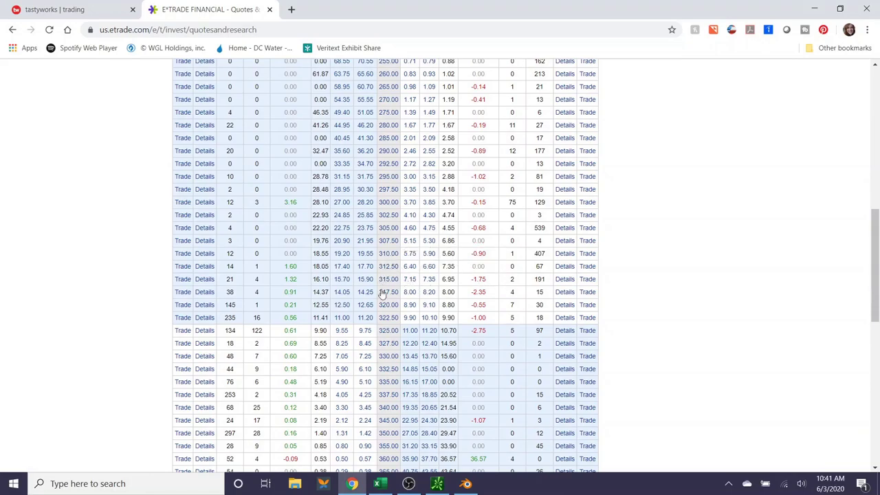
pyautogui.scroll(-1, 303, 325)
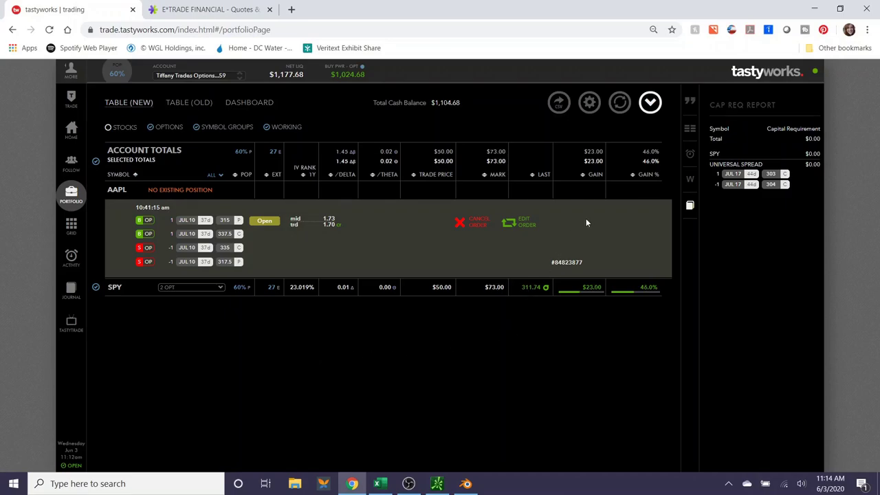
# Cancel the working AAPL iron condor order
pyautogui.click(522, 229)
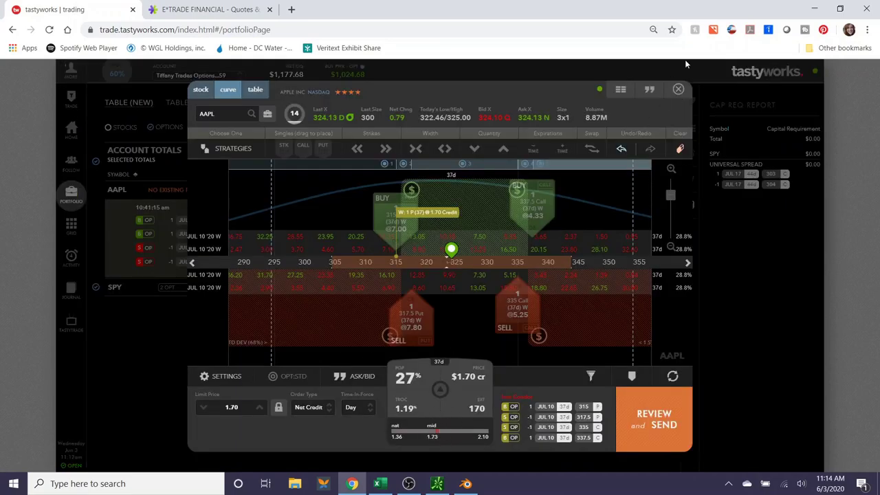
pyautogui.click(679, 91)
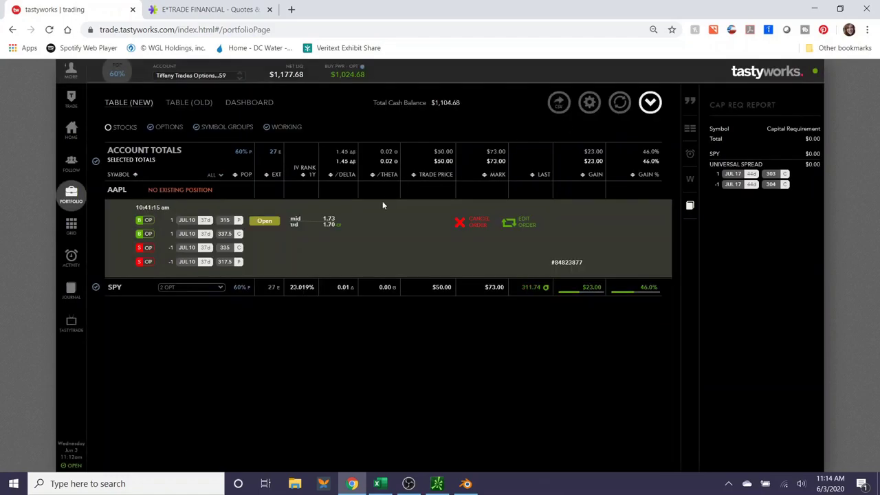
pyautogui.click(480, 223)
pyautogui.click(486, 289)
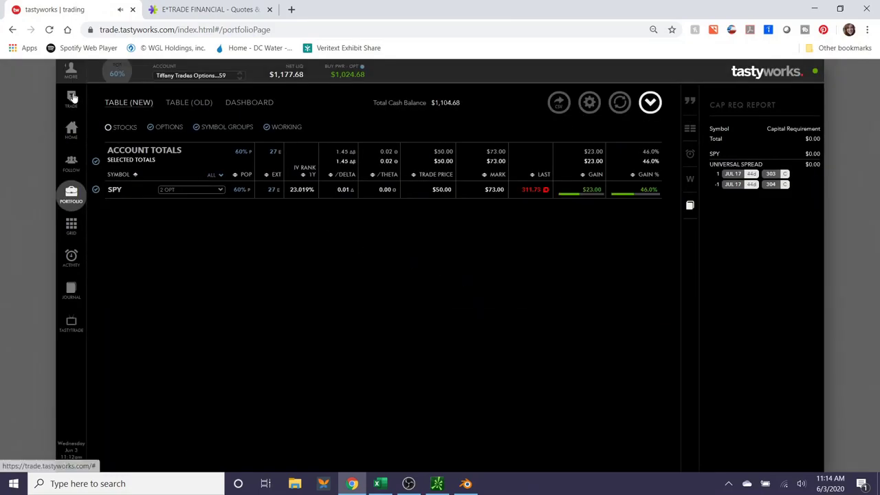
# Build a Jul 10 AAPL iron condor: 317.5/320 puts and 335/337.5 calls
pyautogui.click(71, 98)
pyautogui.click(255, 93)
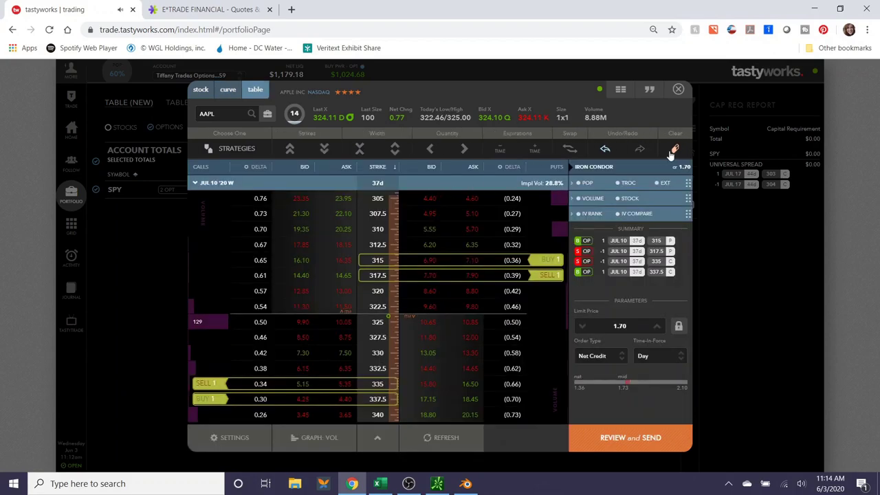
pyautogui.click(427, 294)
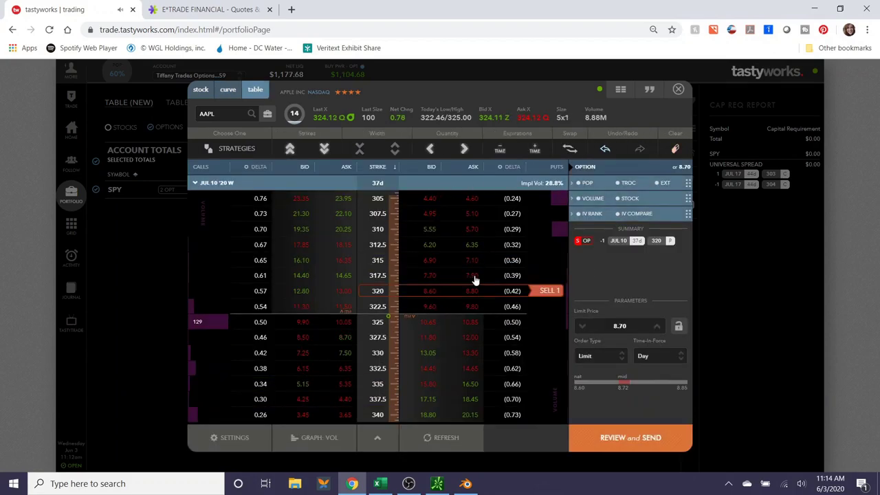
pyautogui.click(466, 278)
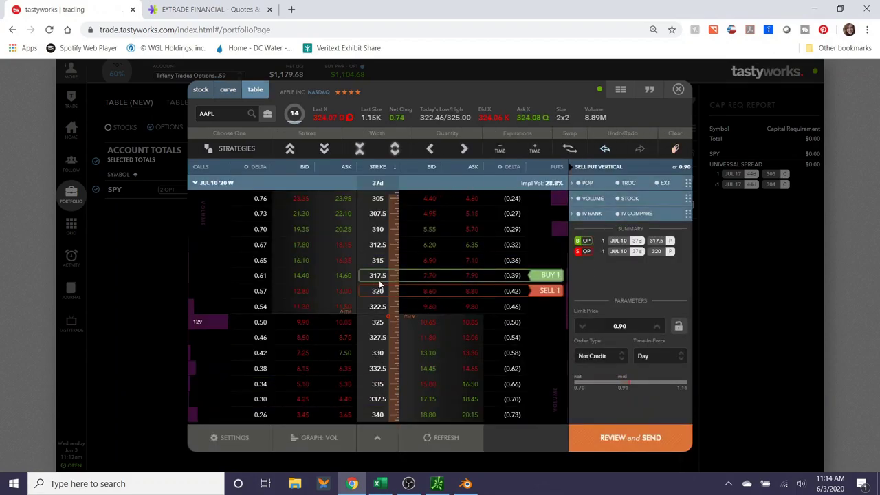
pyautogui.click(302, 385)
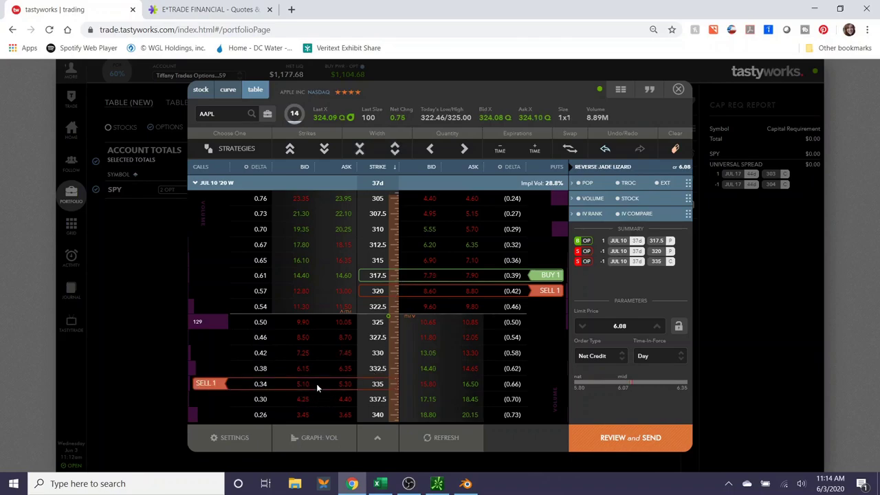
pyautogui.click(346, 400)
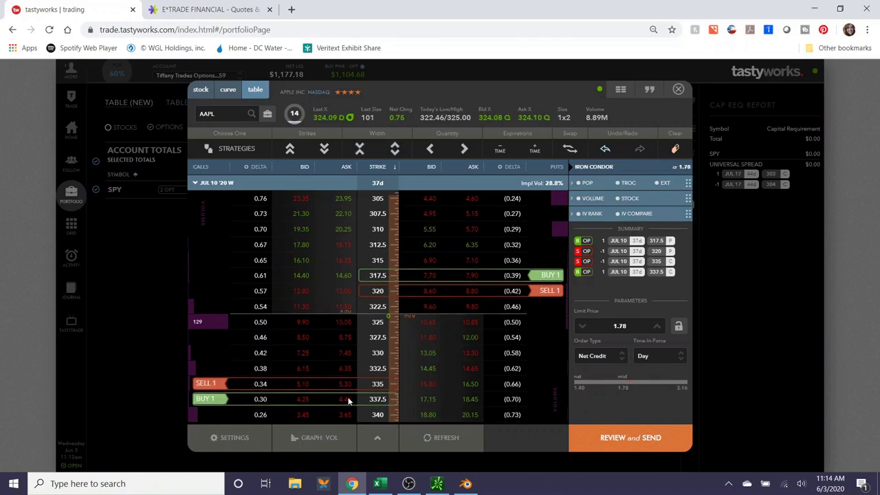
# Lower the condor's limit to a 1.75 credit and send the order
pyautogui.click(227, 89)
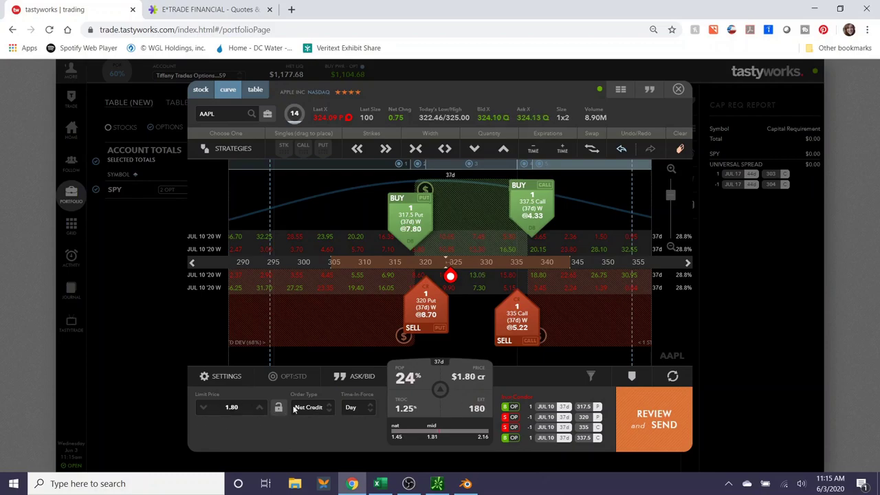
pyautogui.click(206, 410)
pyautogui.click(206, 409)
pyautogui.click(206, 409)
pyautogui.click(206, 409)
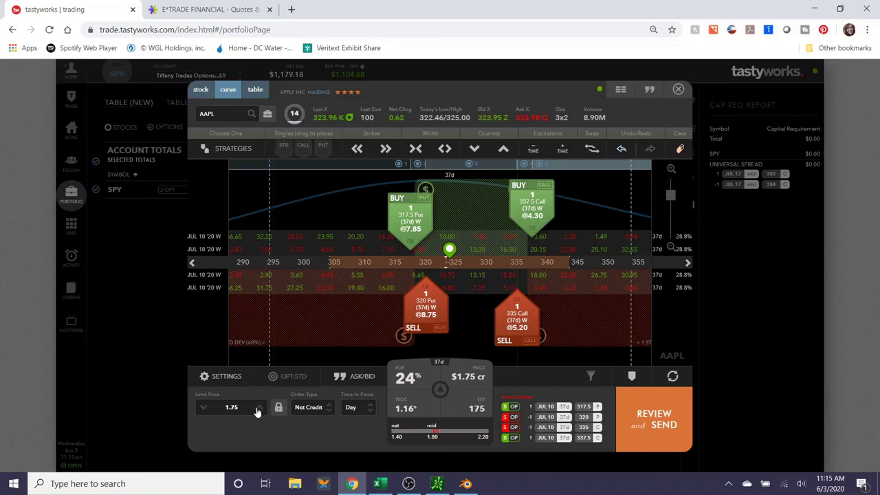
pyautogui.click(643, 424)
pyautogui.click(643, 419)
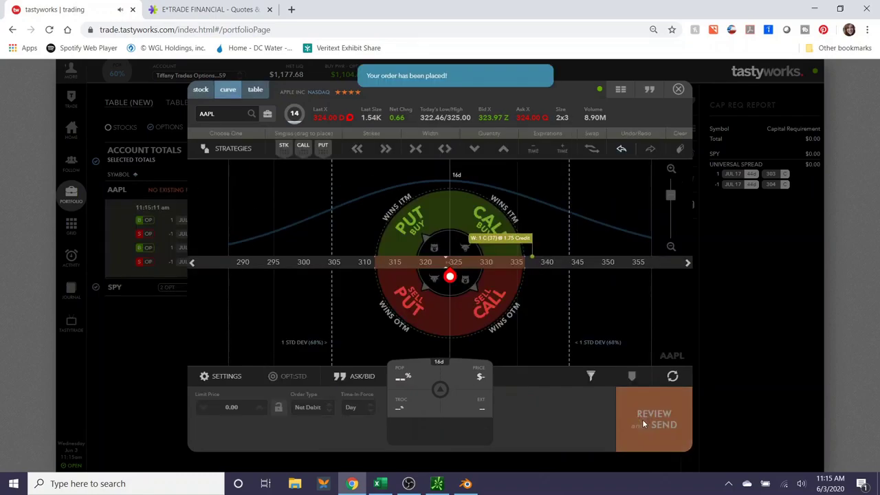
pyautogui.click(679, 89)
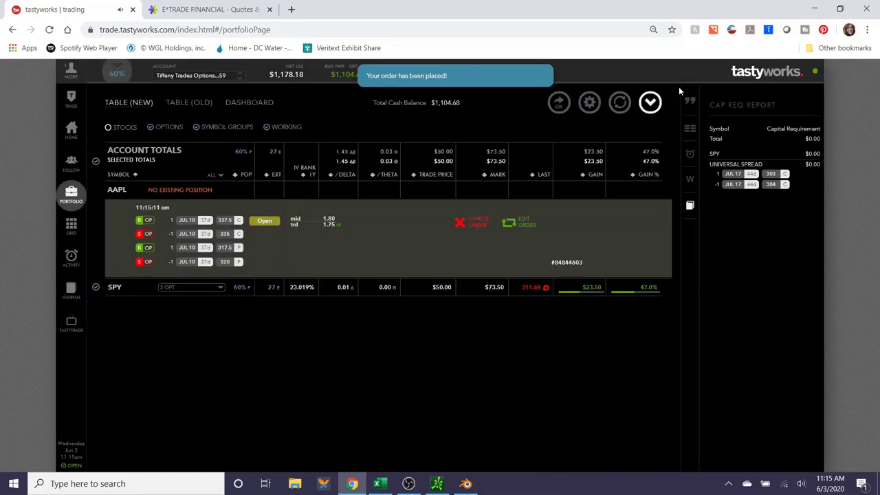
# Refresh E*TRADE's Jul 10 AAPL chain quotes, then return to the tastyworks portfolio
pyautogui.click(200, 9)
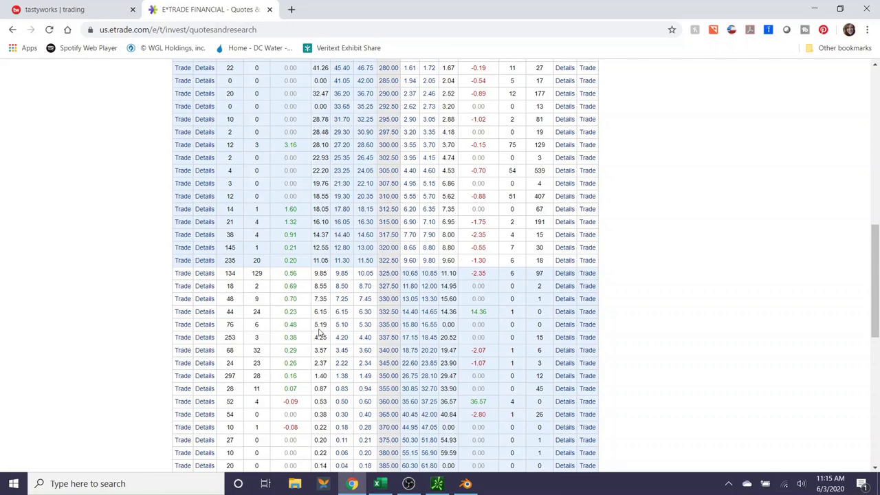
pyautogui.scroll(7, 256, 350)
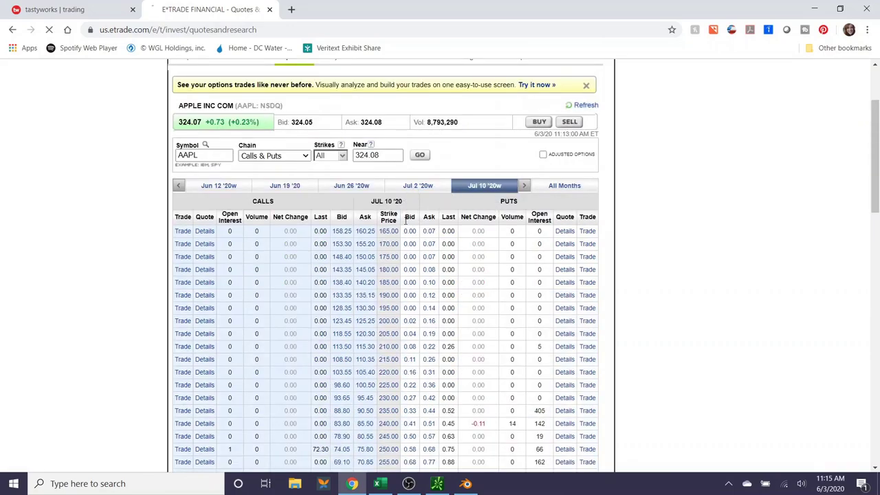
pyautogui.scroll(-7, 398, 315)
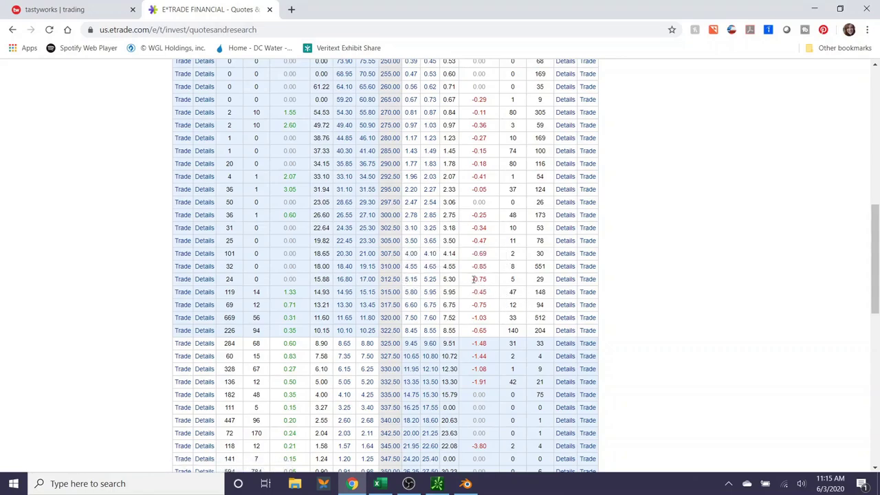
pyautogui.click(59, 10)
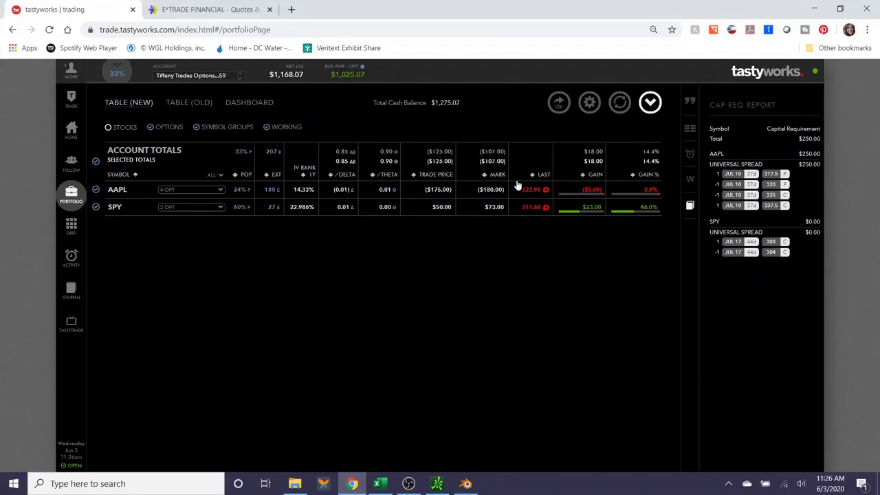
pyautogui.click(69, 258)
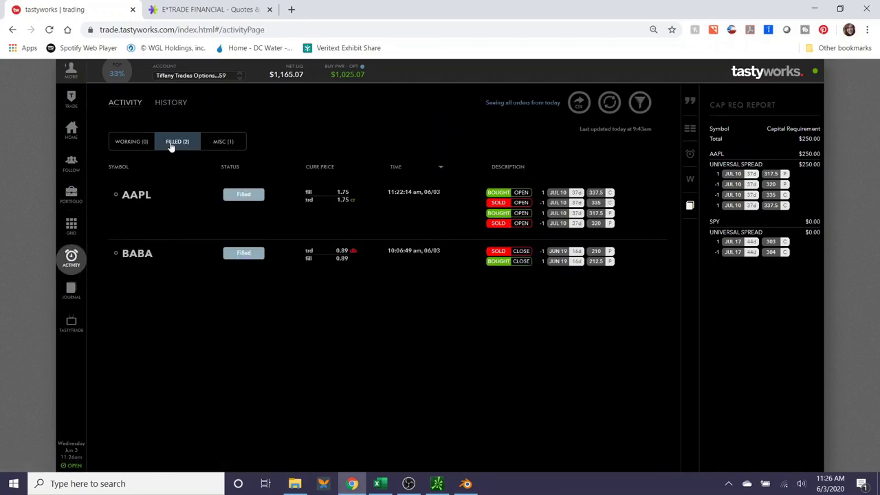
pyautogui.click(170, 102)
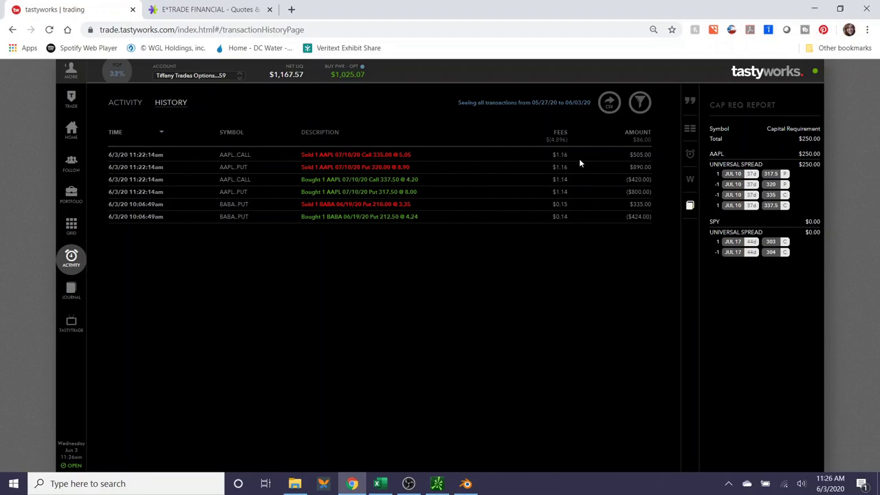
pyautogui.click(82, 200)
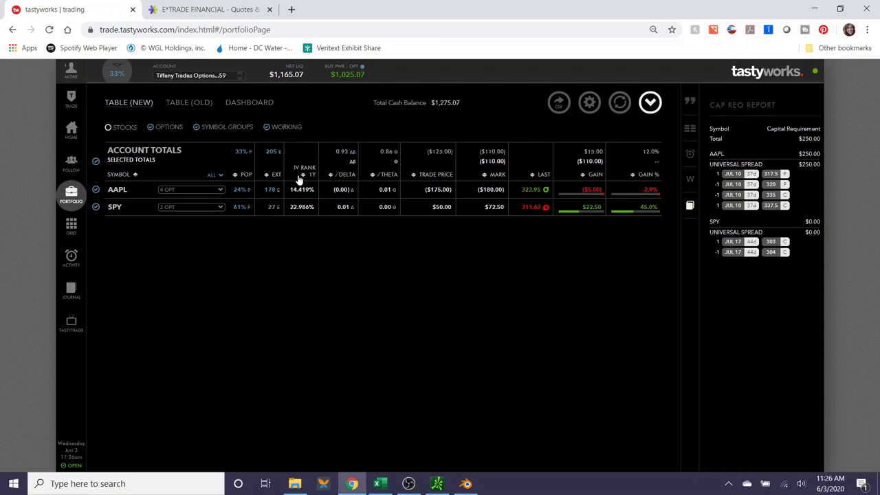
# Enter the 170.4 AAPL credit in cell E109 of the Excel journal, then return to tastyworks
pyautogui.click(378, 483)
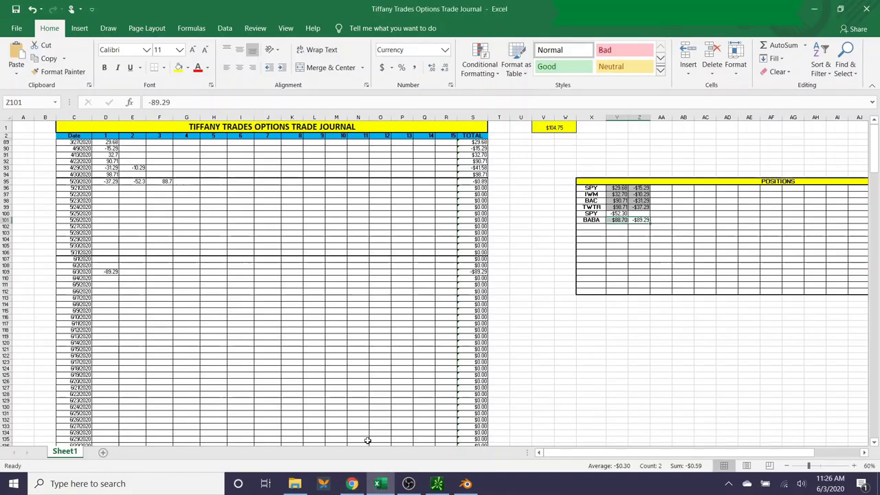
pyautogui.click(124, 273)
pyautogui.write('170.4')
pyautogui.click(663, 252)
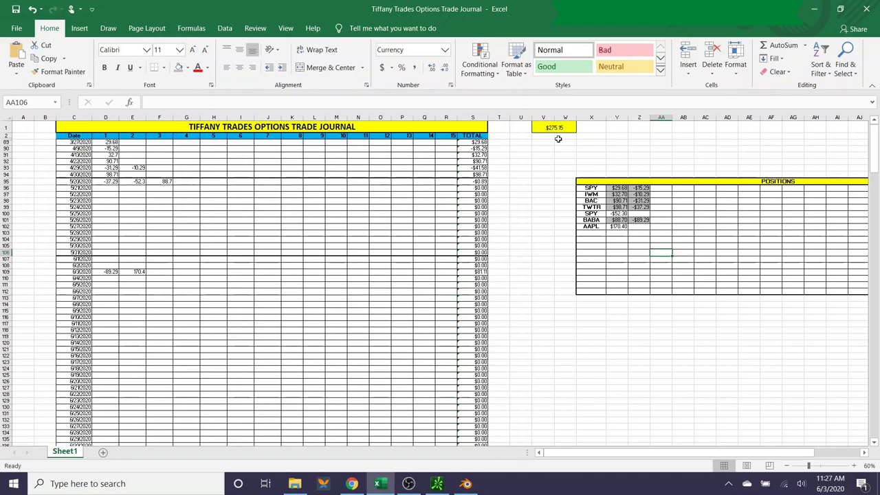
pyautogui.click(352, 484)
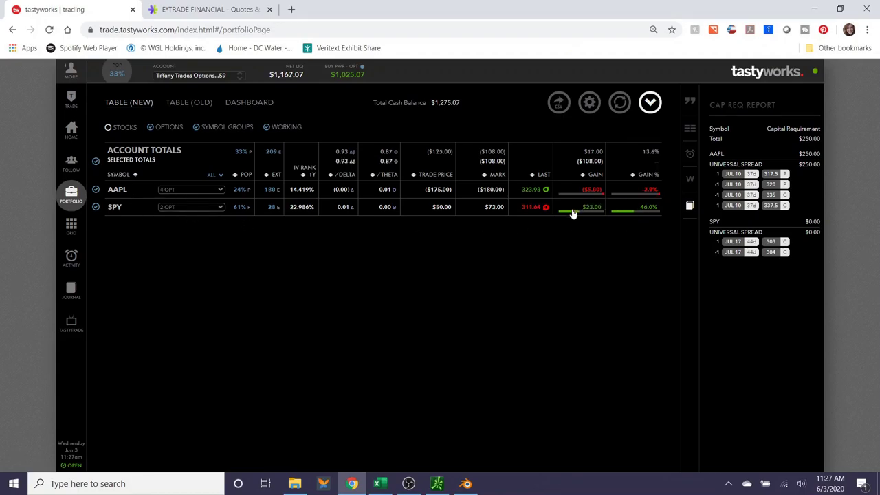
pyautogui.click(191, 189)
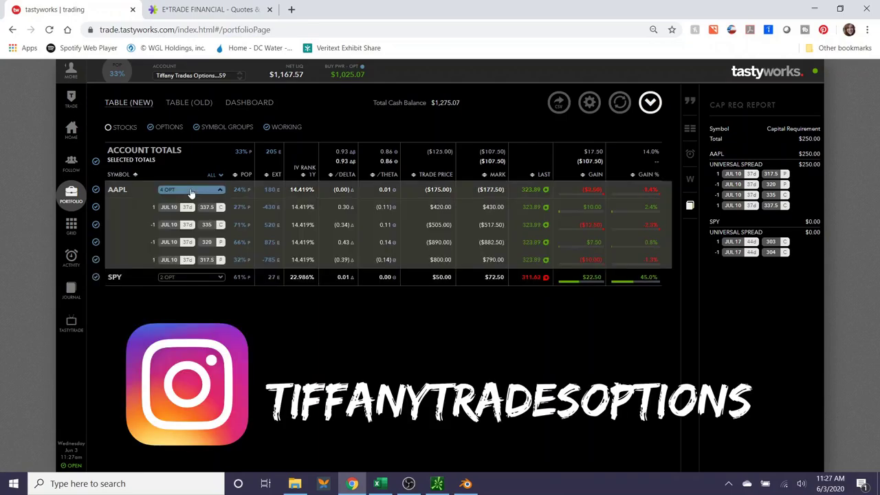
pyautogui.click(191, 191)
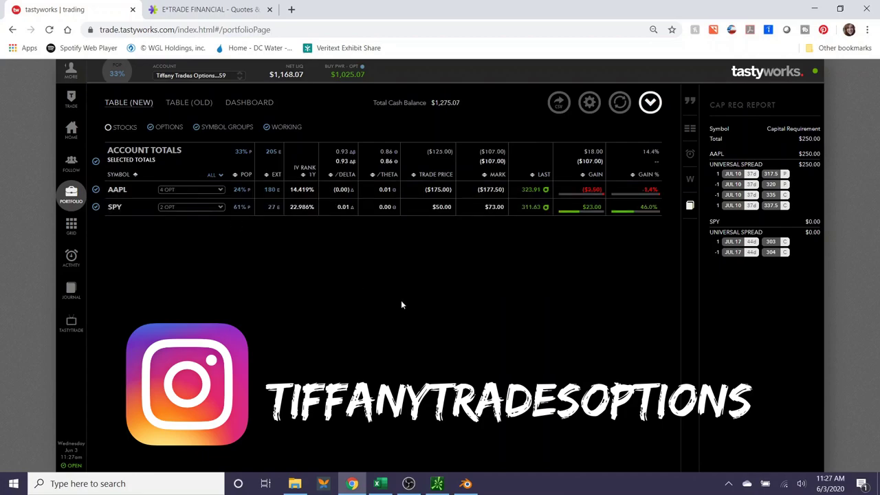